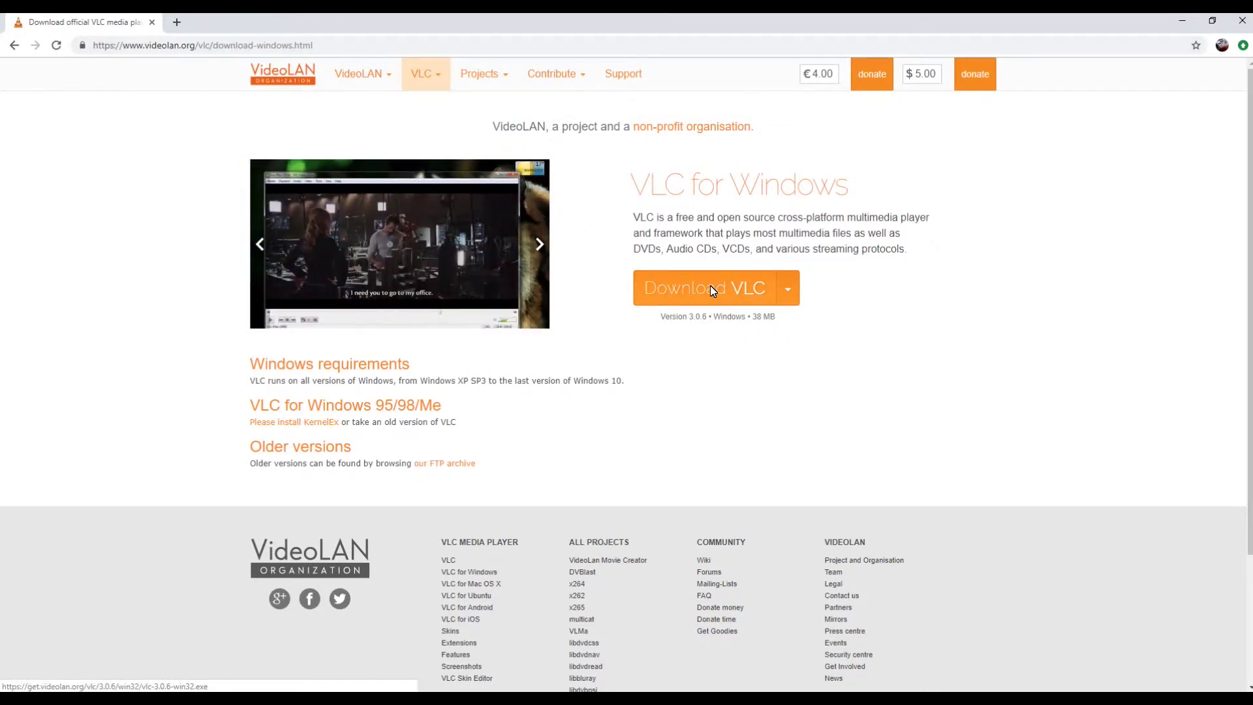
Minimize Chrome on the VLC download page to reveal the desktop windows.
left_click(1181, 23)
Move and enlarge the empty VLC playlist window beside Explorer, then open the Music folder.
left_click_drag(1096, 45, 707, 58)
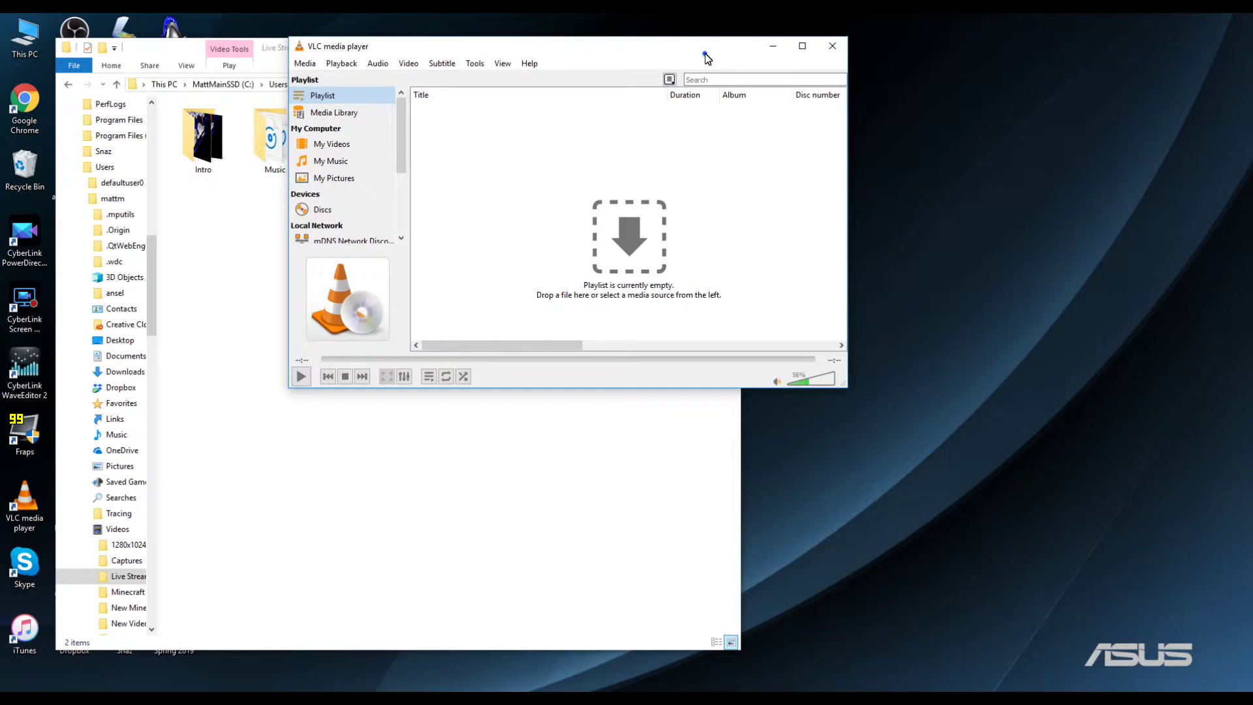
double_click(705, 53)
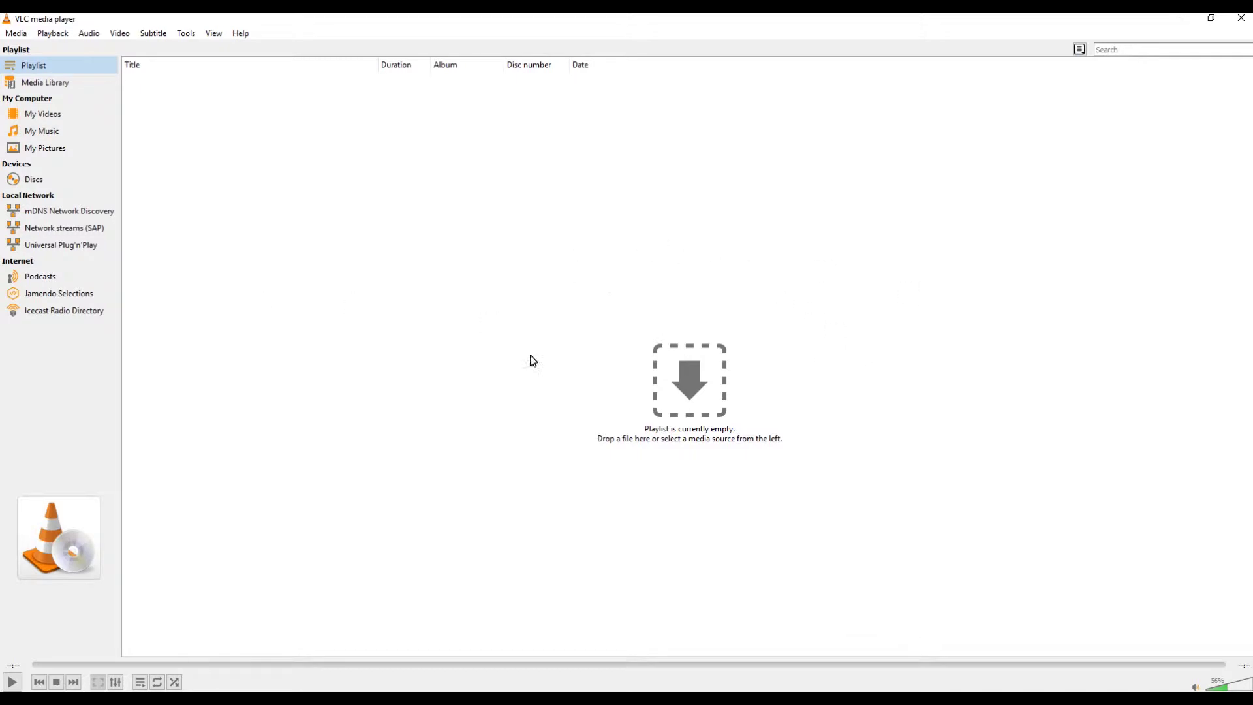
left_click(1212, 19)
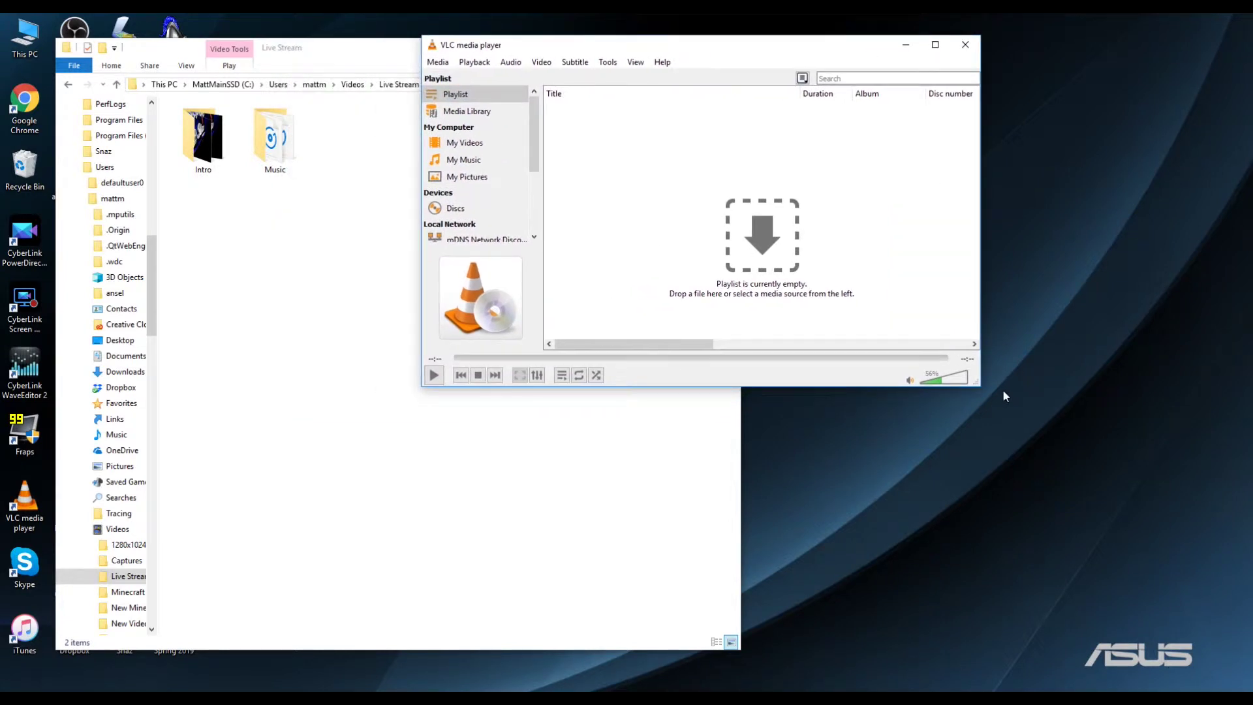
left_click_drag(984, 385, 1141, 575)
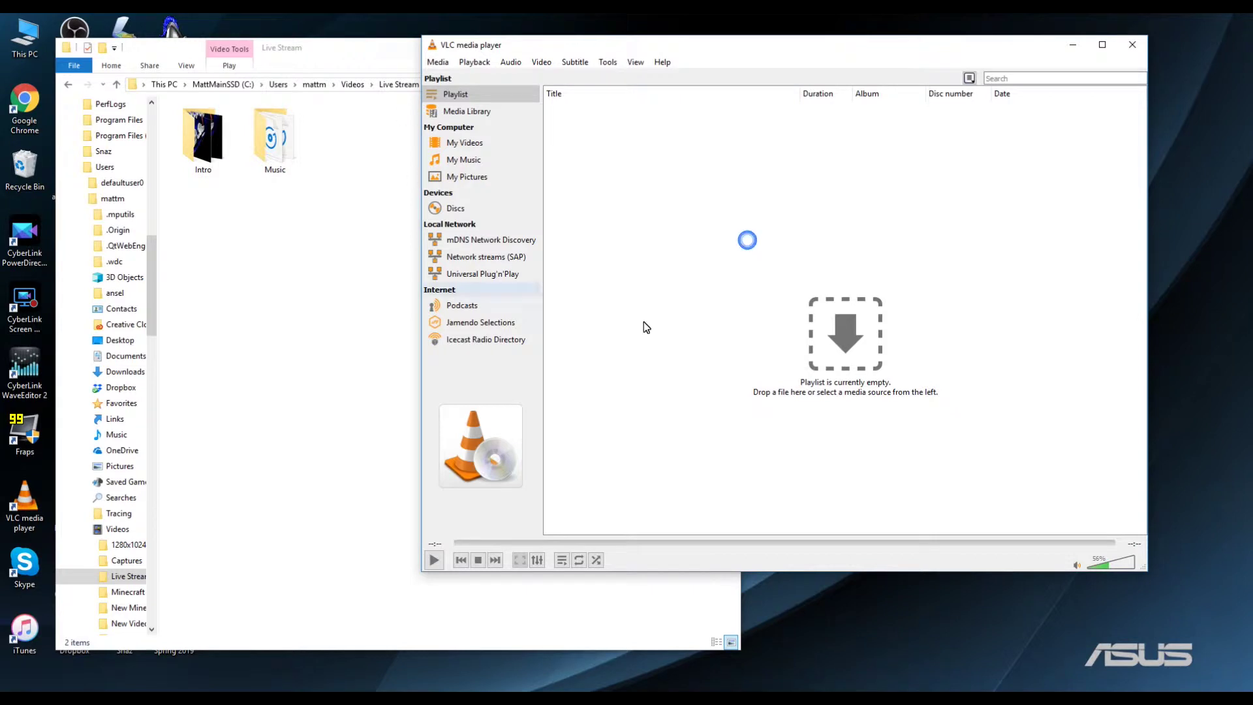
double_click(274, 139)
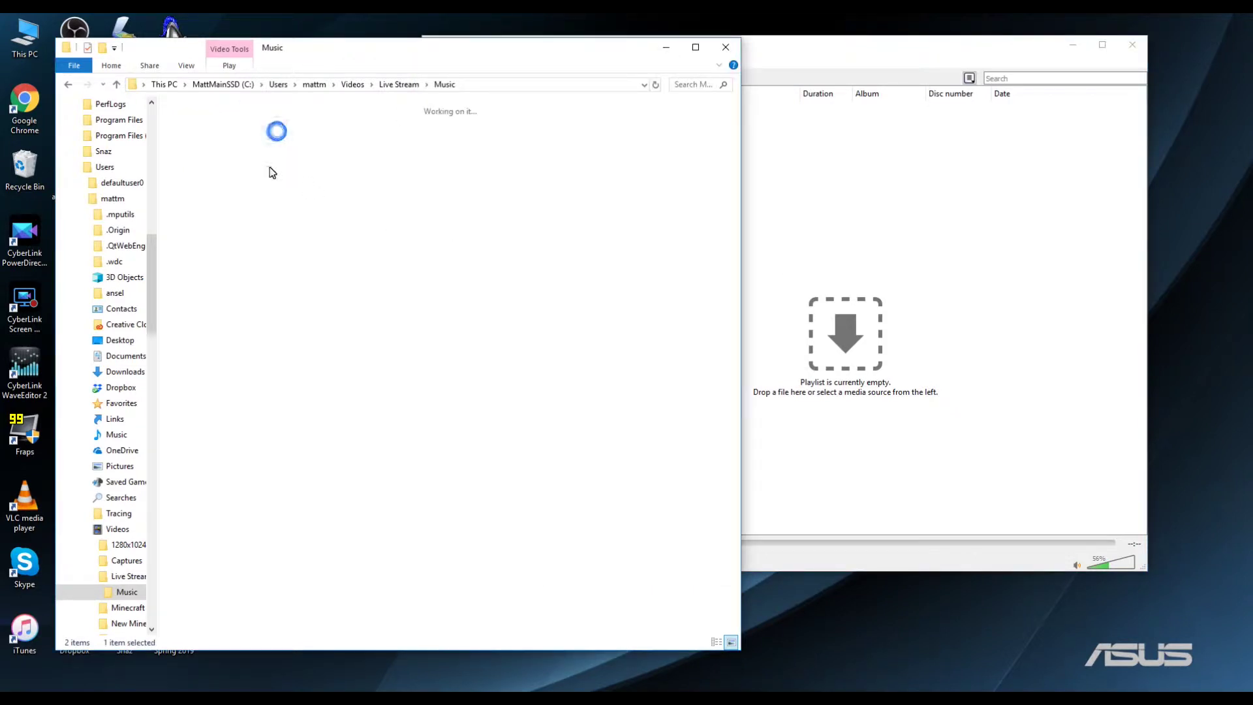
Drag all 25 mp3 files from Videos > Live Stream > Music into VLC's playlist.
left_click_drag(307, 467, 201, 116)
left_click_drag(225, 274, 338, 329)
left_click(351, 85)
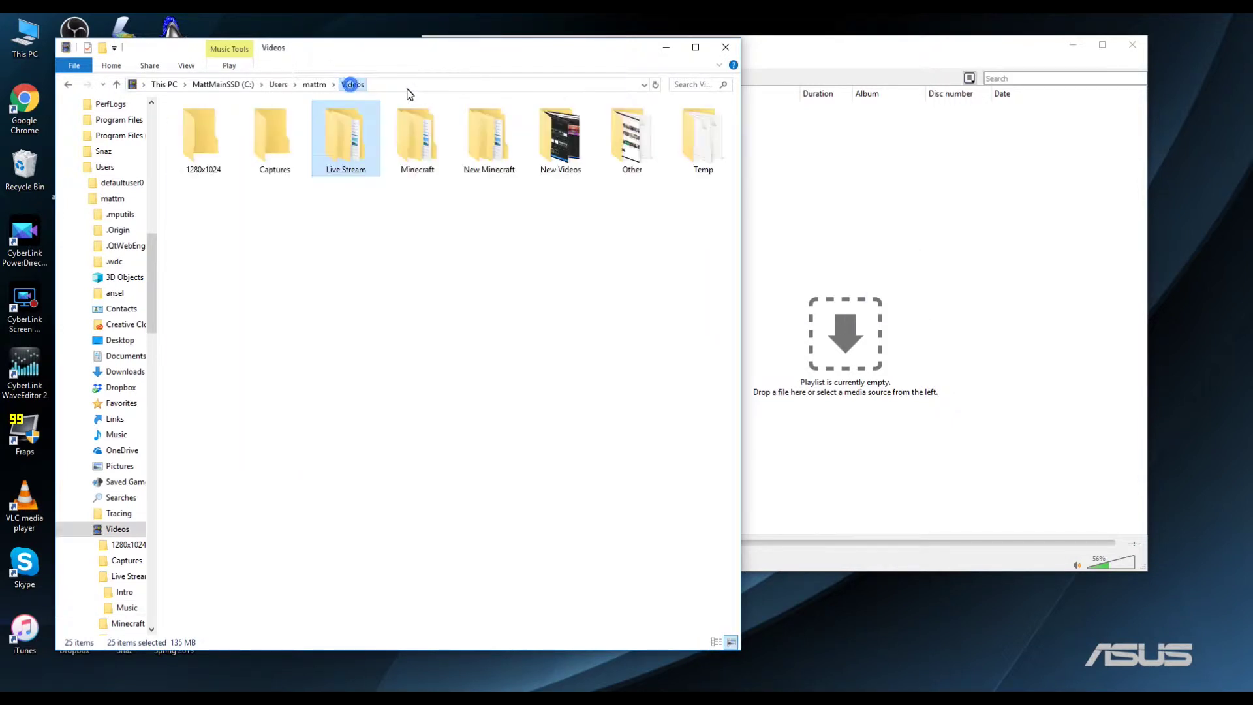
double_click(351, 153)
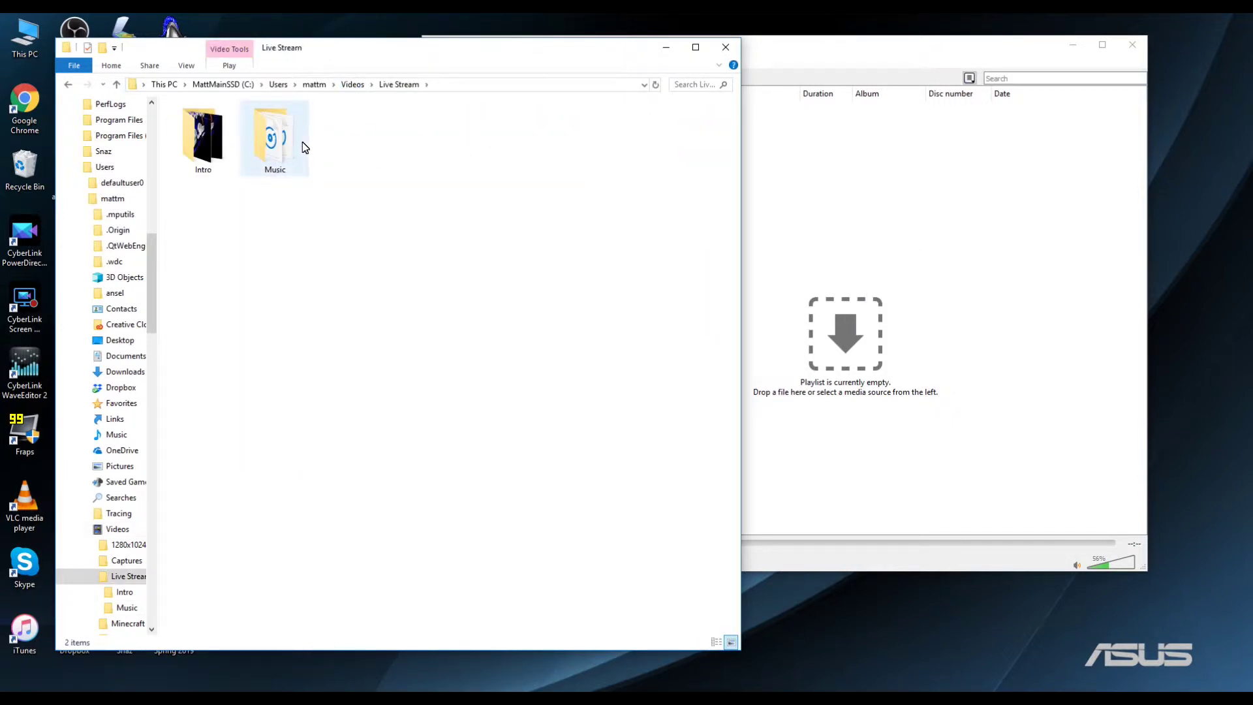
double_click(300, 145)
left_click_drag(362, 509, 207, 116)
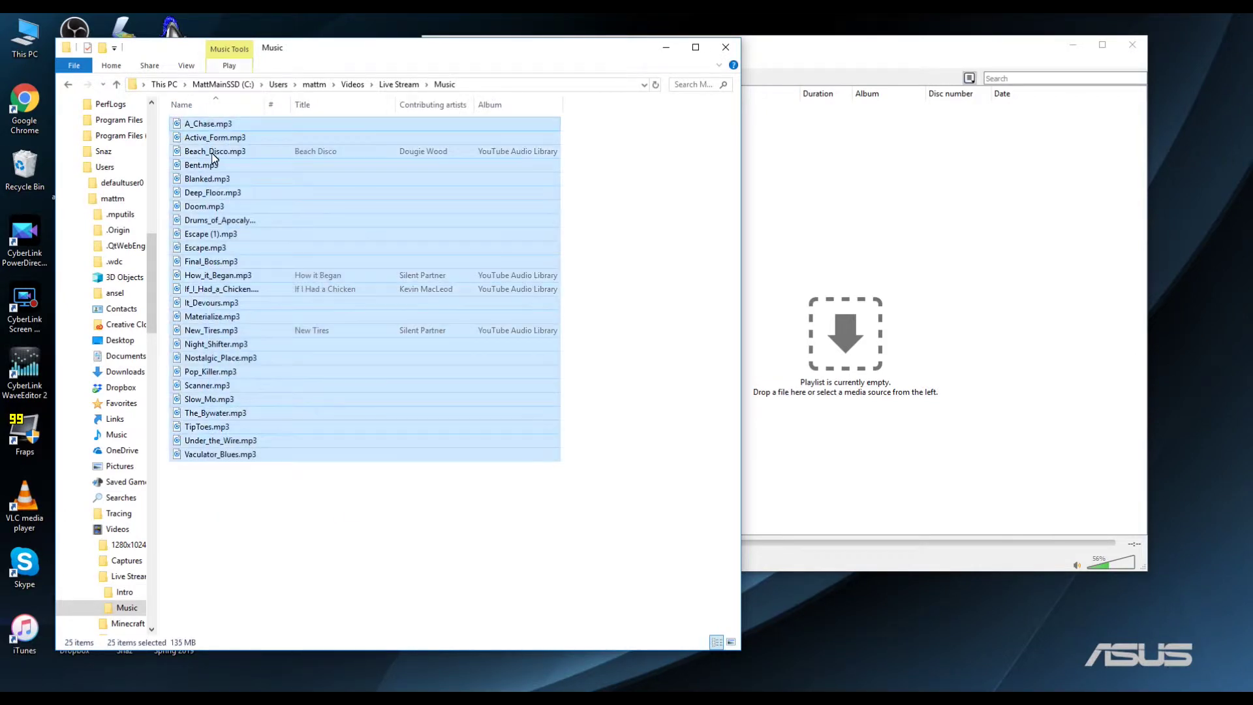
left_click_drag(803, 249, 802, 249)
left_click(907, 47)
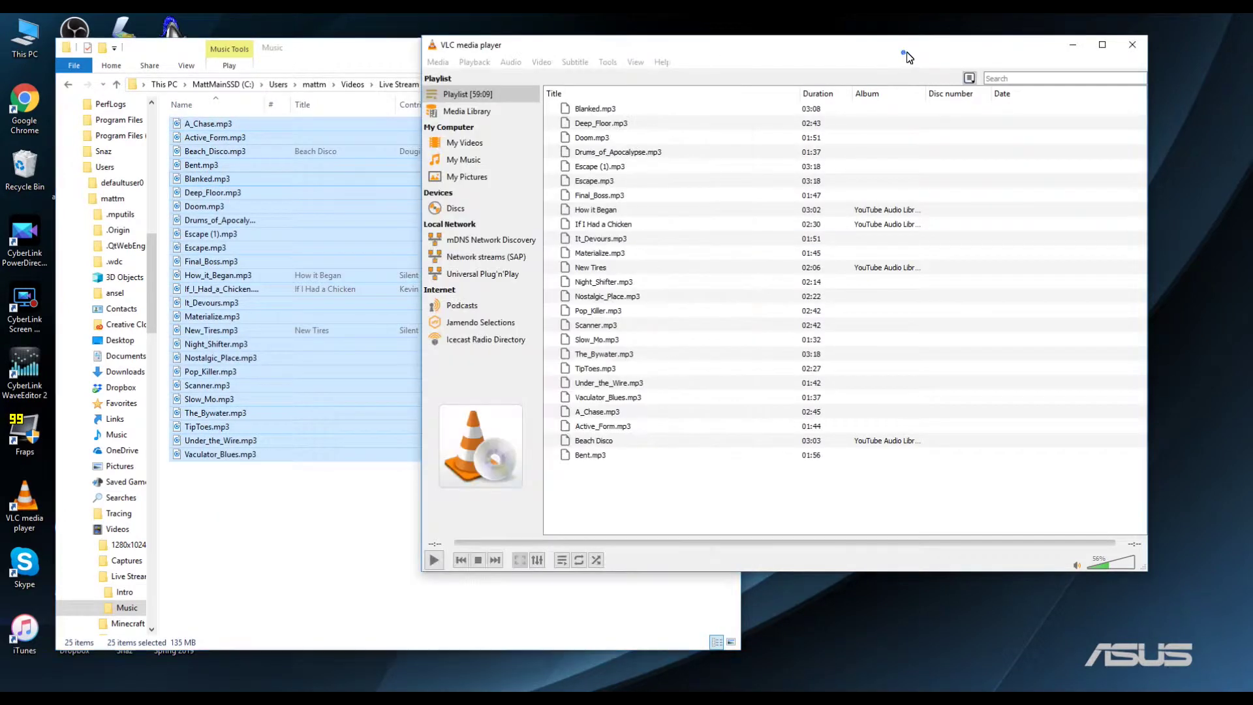
Play several tracks, including Escape, The_Bywater, A_Chase, Vaculator_Blues and Deep_Floor.
double_click(613, 197)
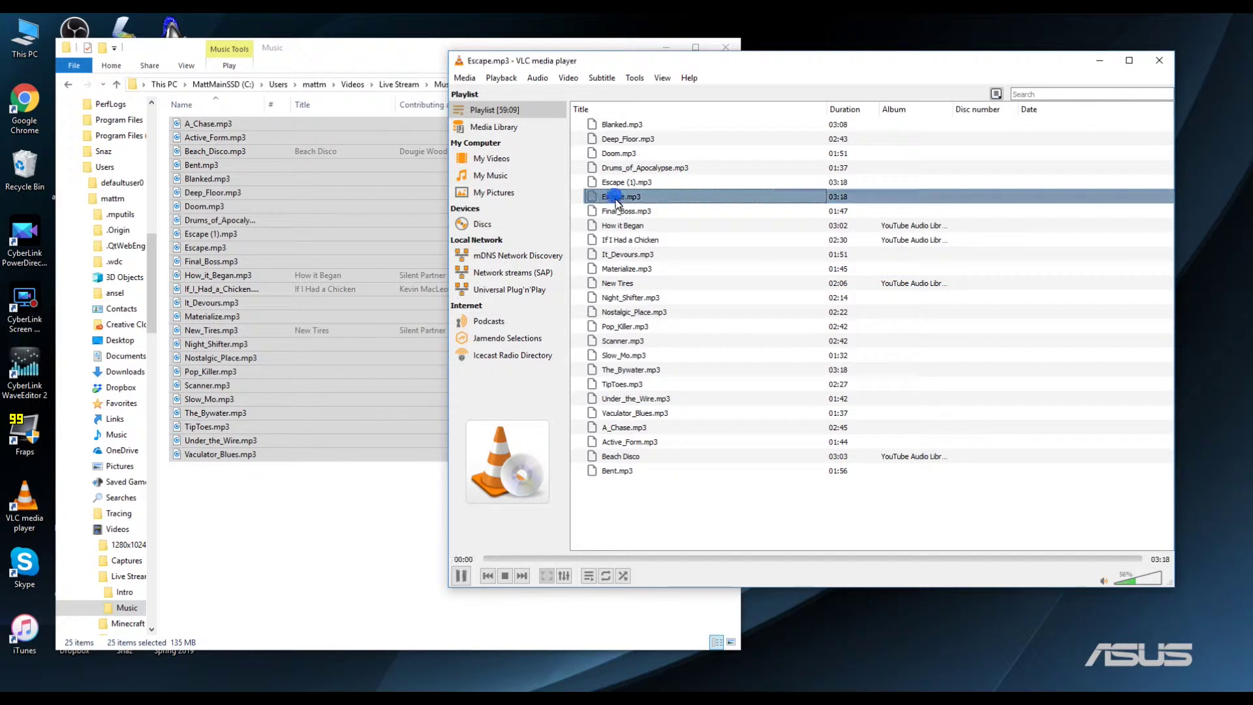
double_click(620, 369)
left_click(636, 456)
double_click(626, 428)
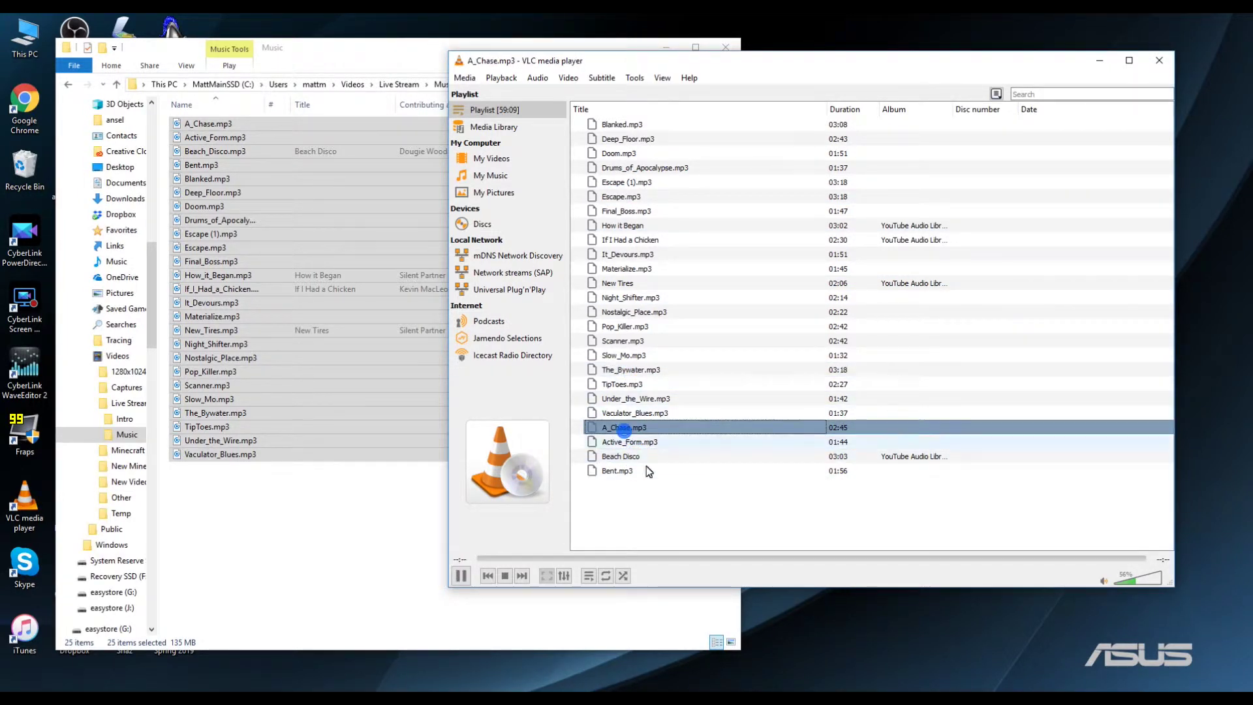
double_click(651, 414)
double_click(637, 139)
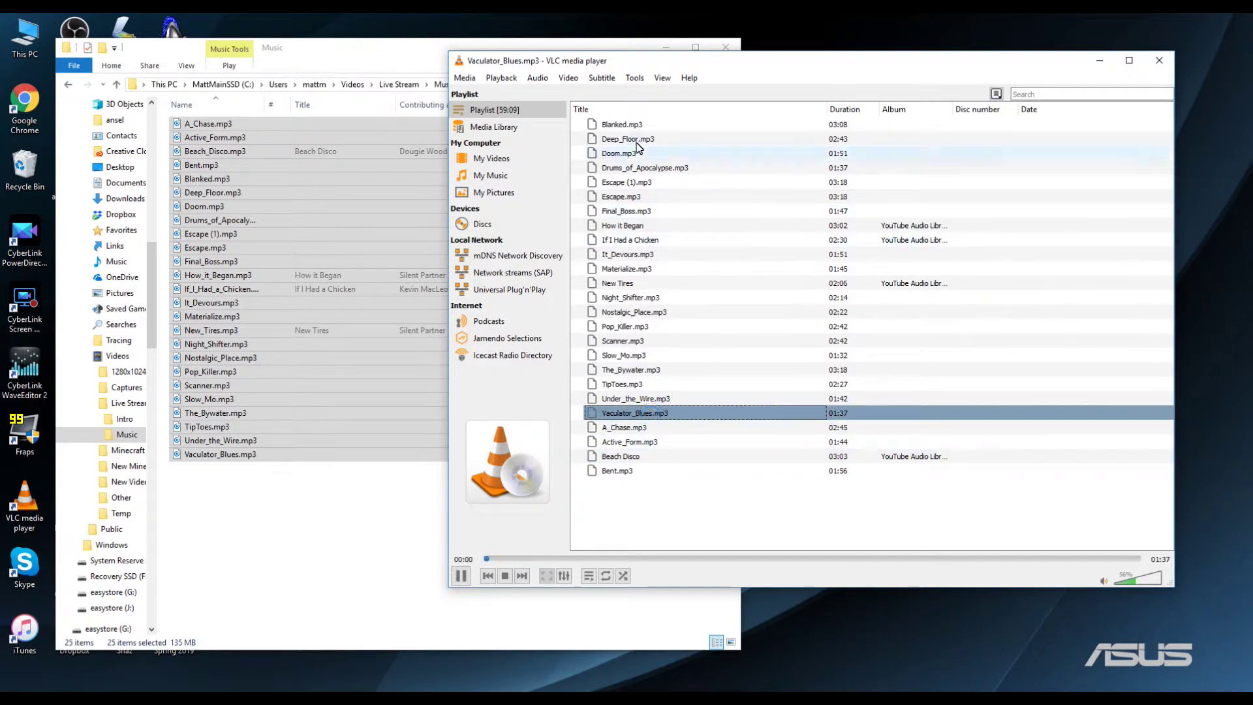
Sort the playlist by title and play through tracks from A_Chase to Escape.mp3.
left_click(621, 109)
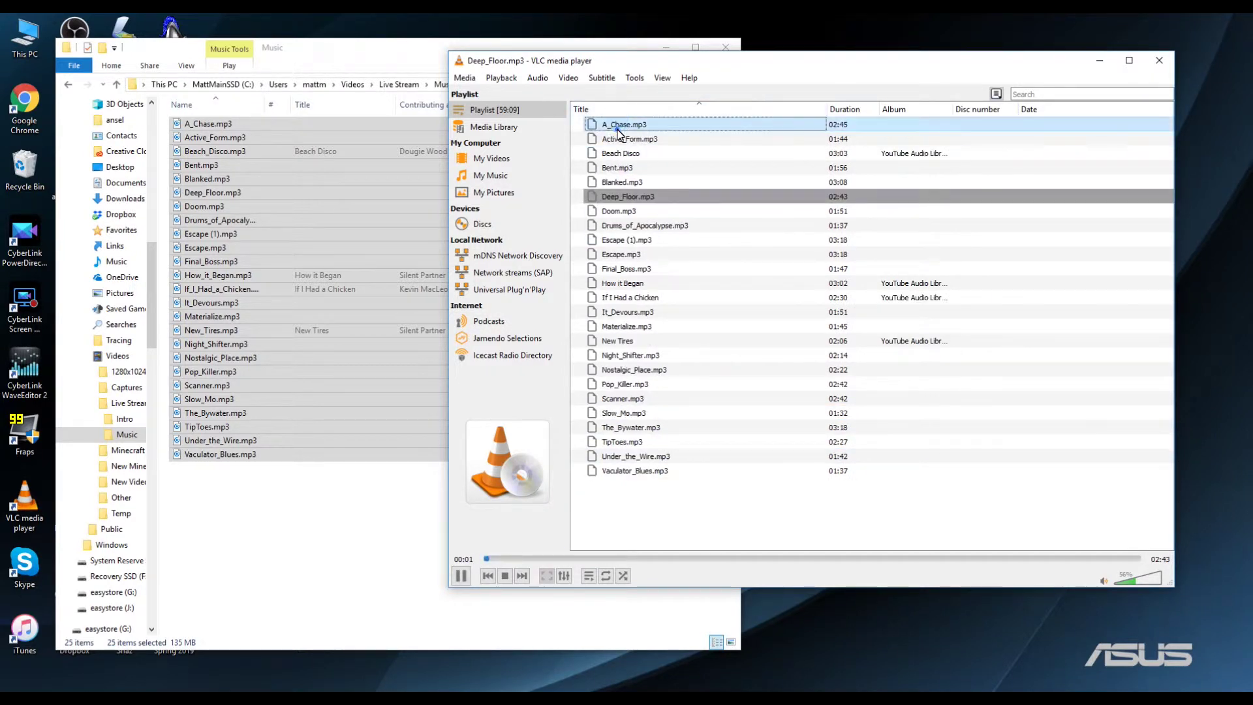
double_click(616, 125)
double_click(618, 139)
double_click(621, 153)
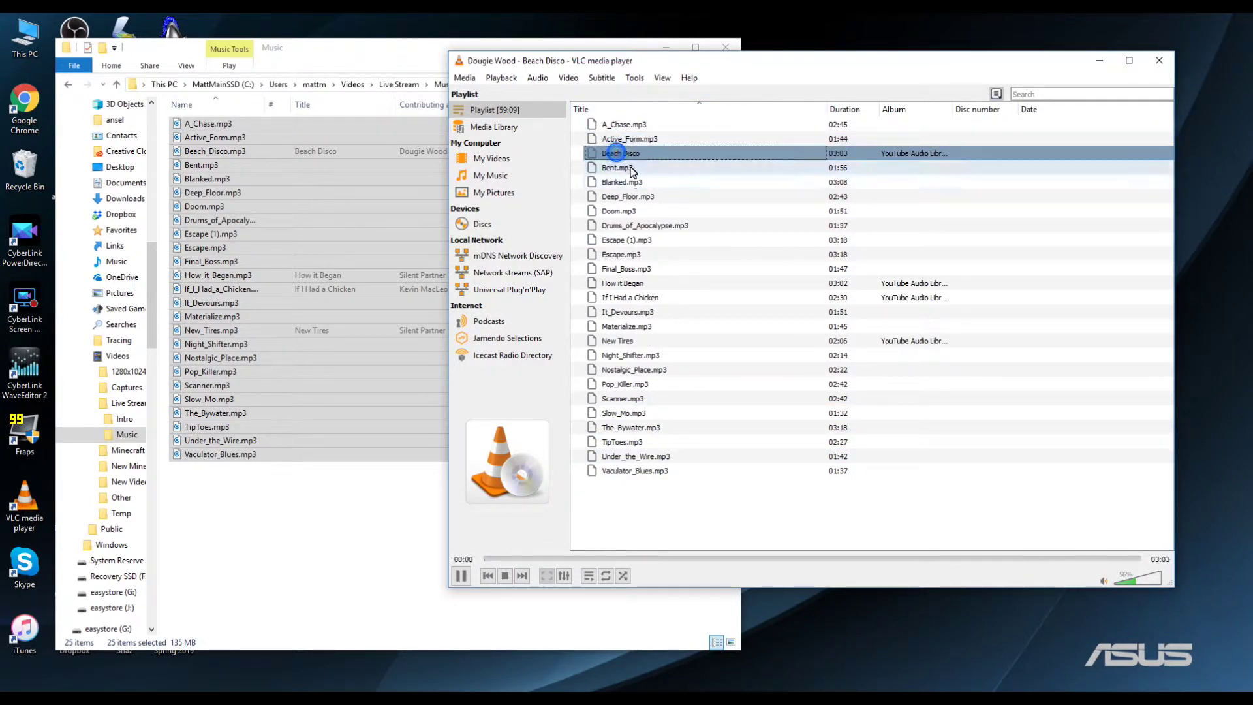
double_click(617, 167)
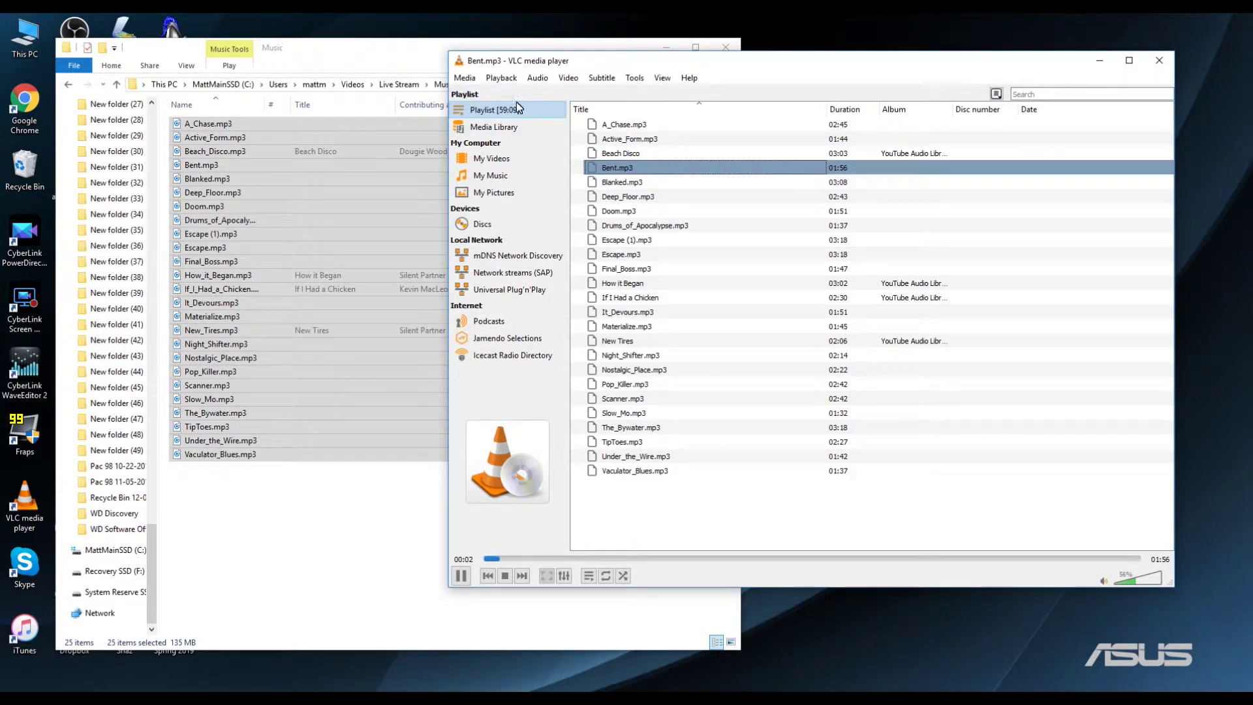
double_click(623, 182)
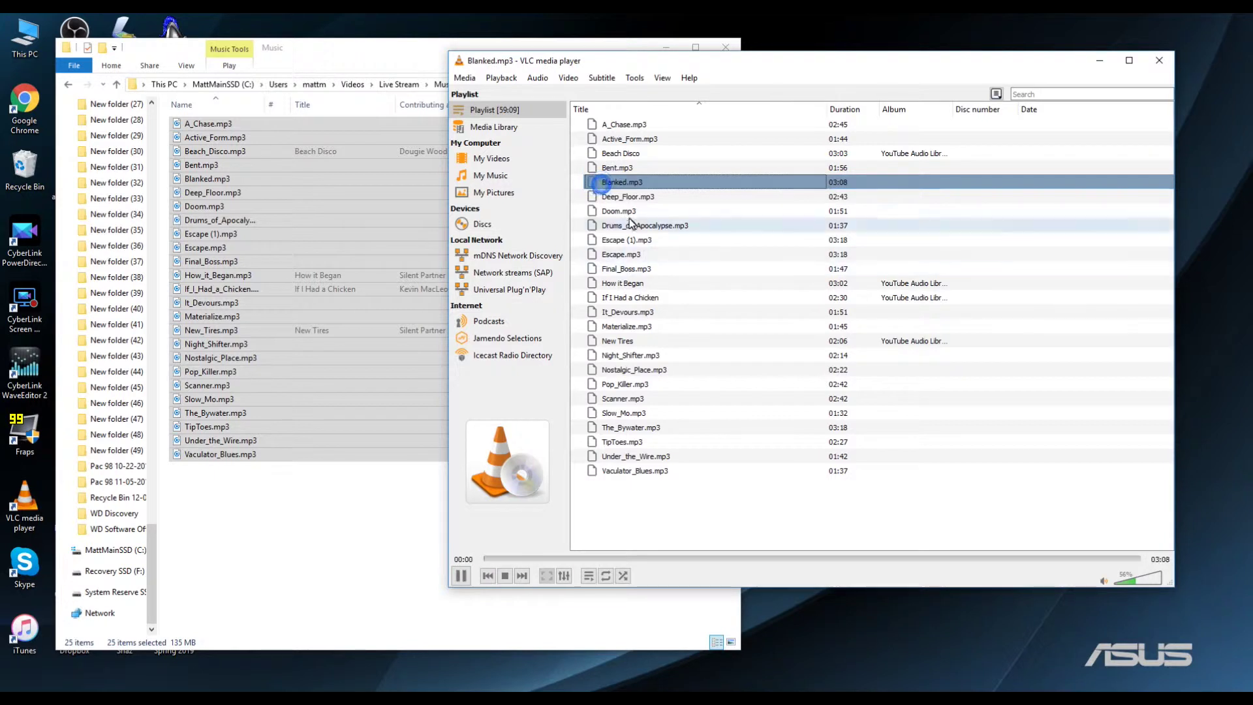
double_click(632, 196)
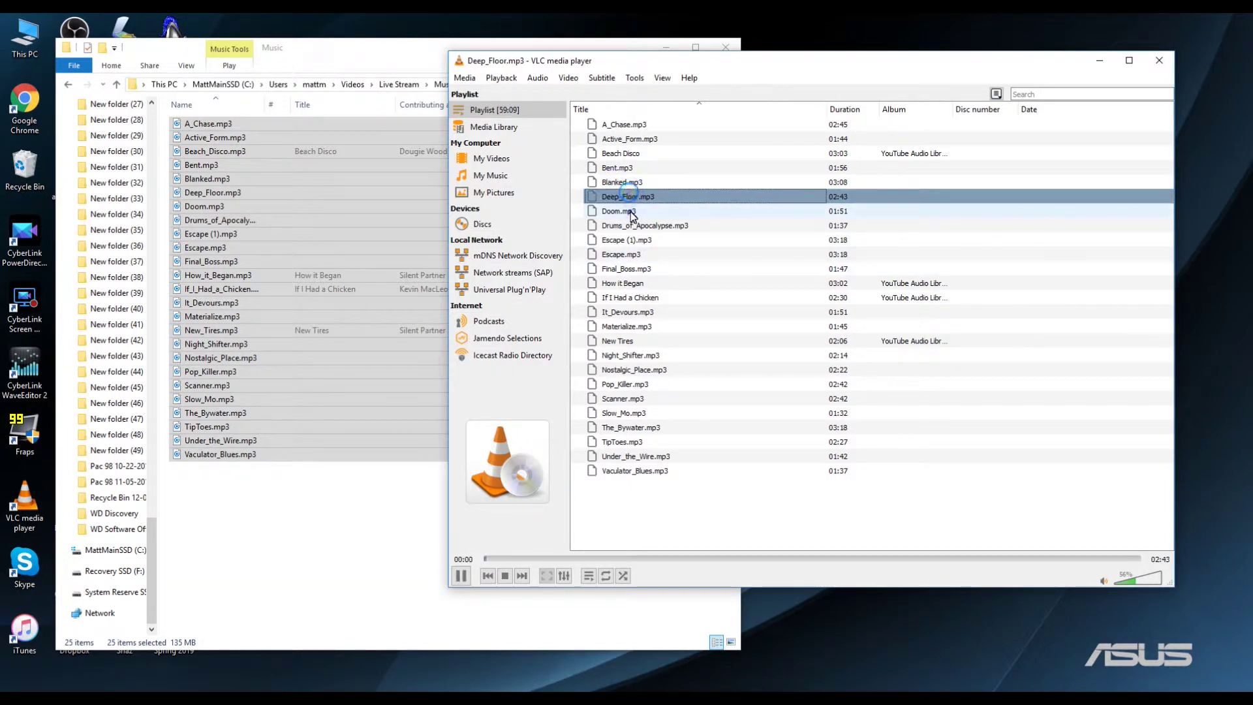
double_click(630, 211)
double_click(646, 227)
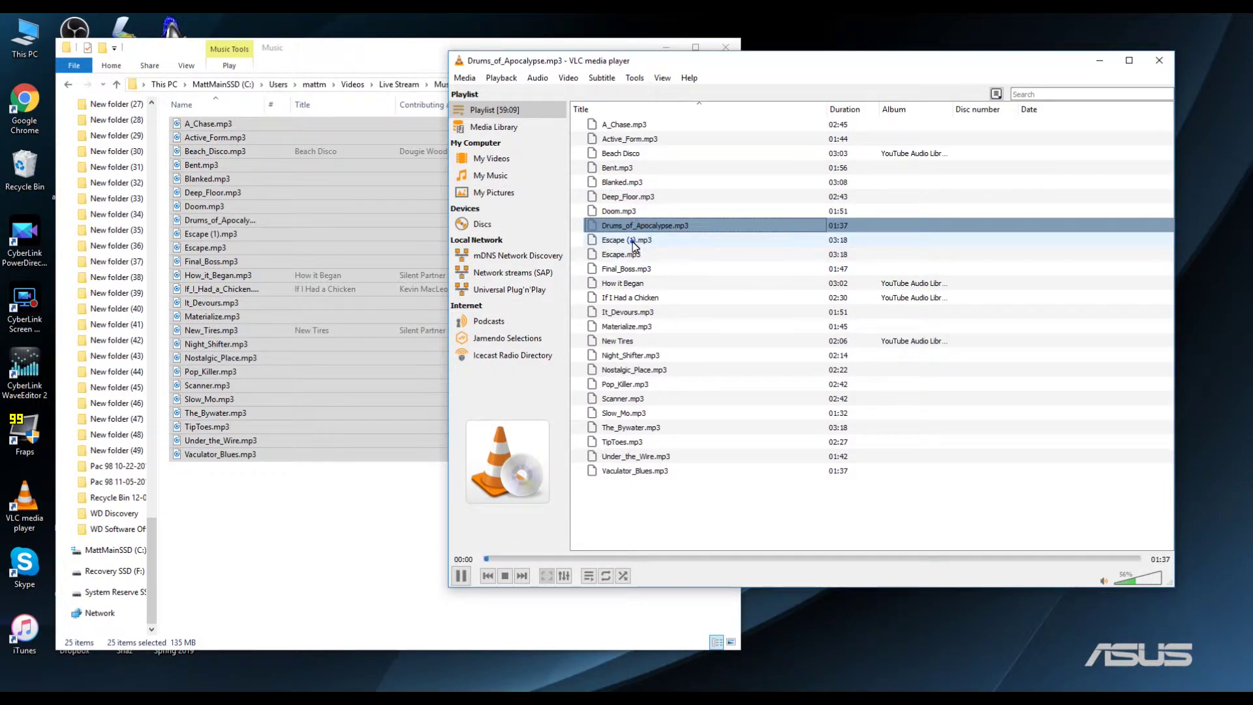
double_click(637, 240)
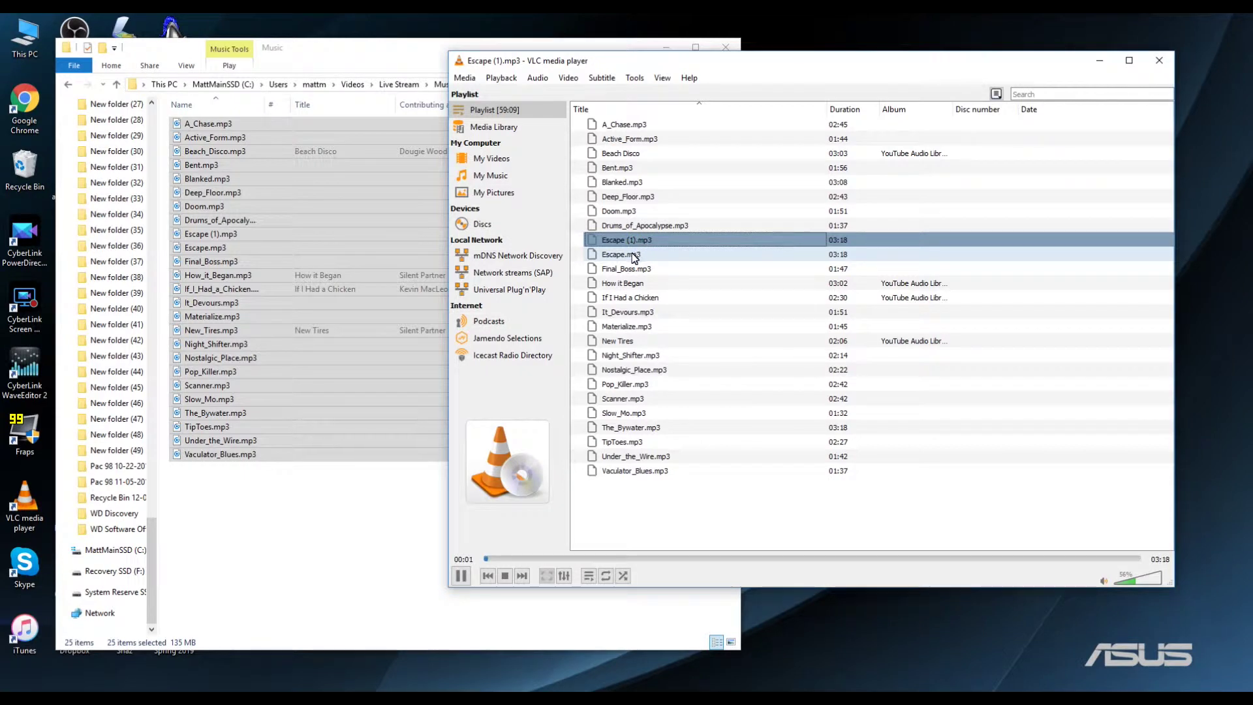
double_click(632, 255)
Delete the duplicate Escape (1).mp3 from the playlist and from the Music folder.
left_click(642, 240)
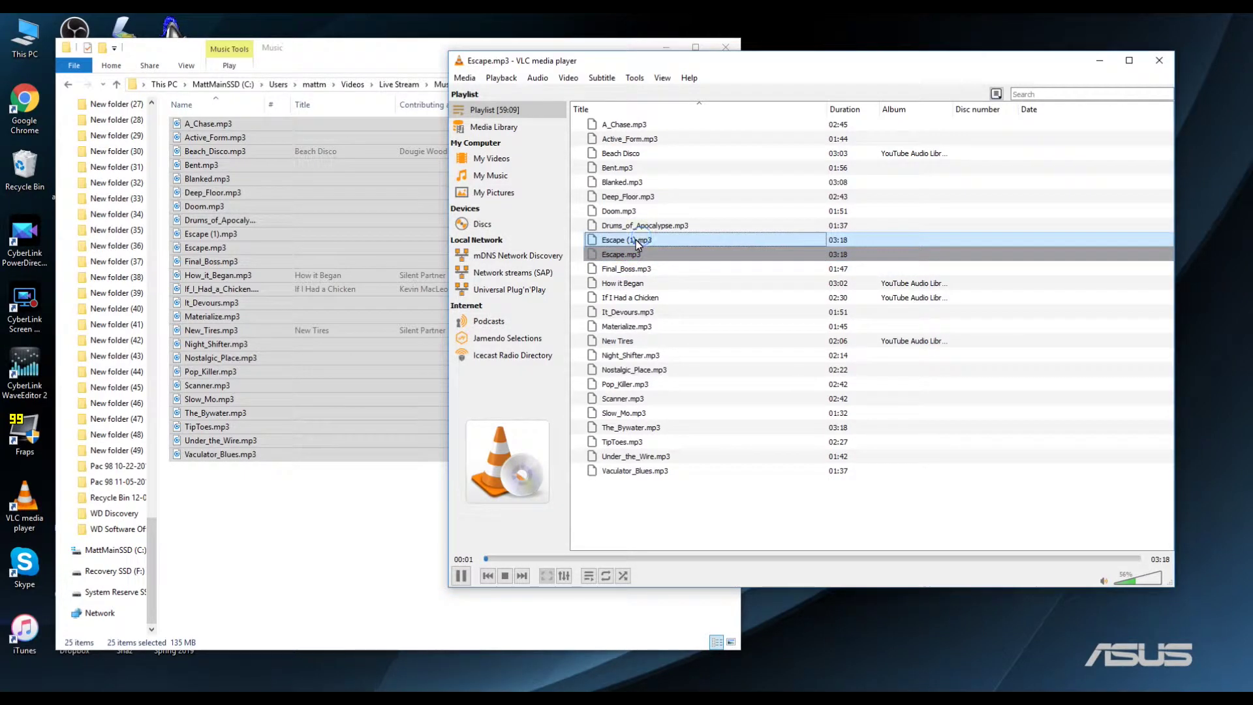
key("Delete")
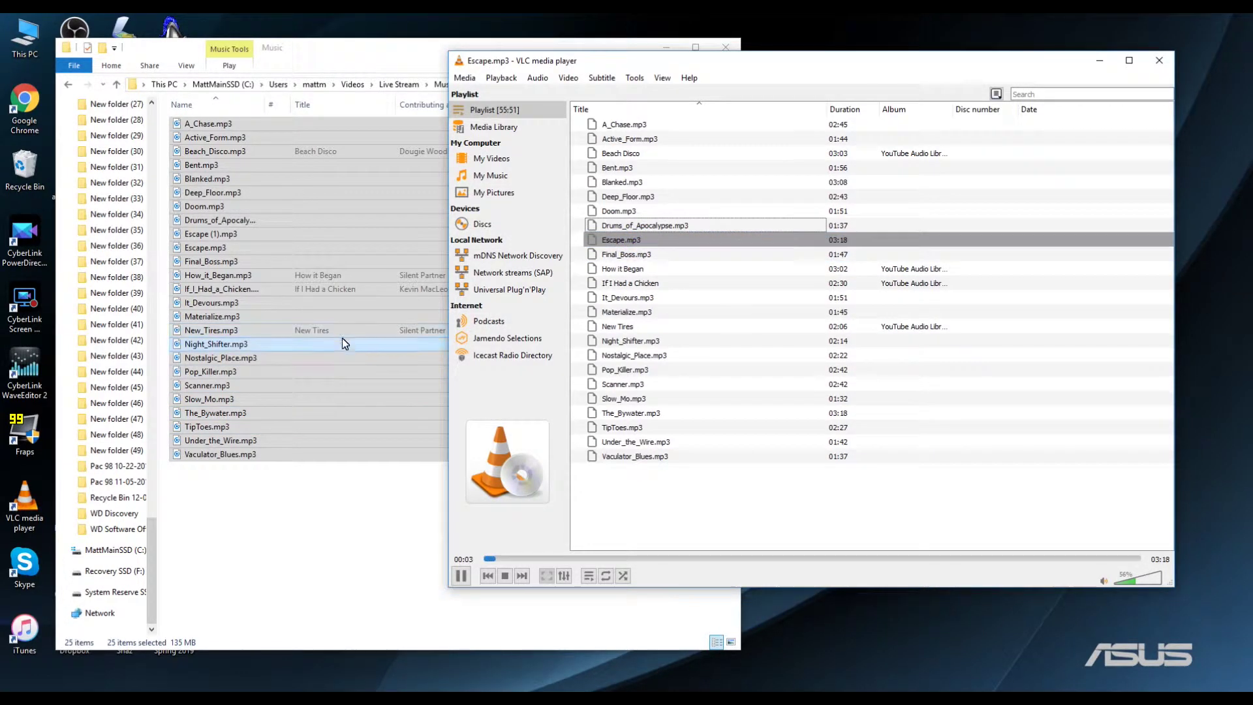
left_click(357, 545)
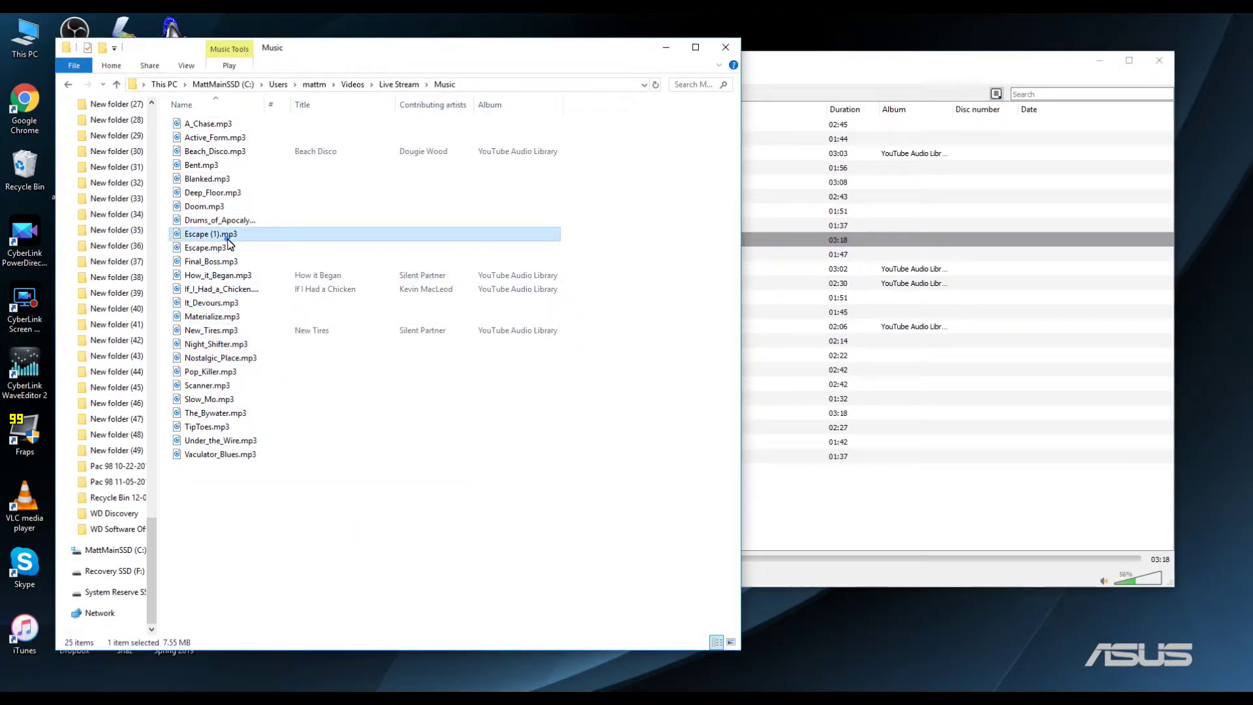
left_click(341, 534)
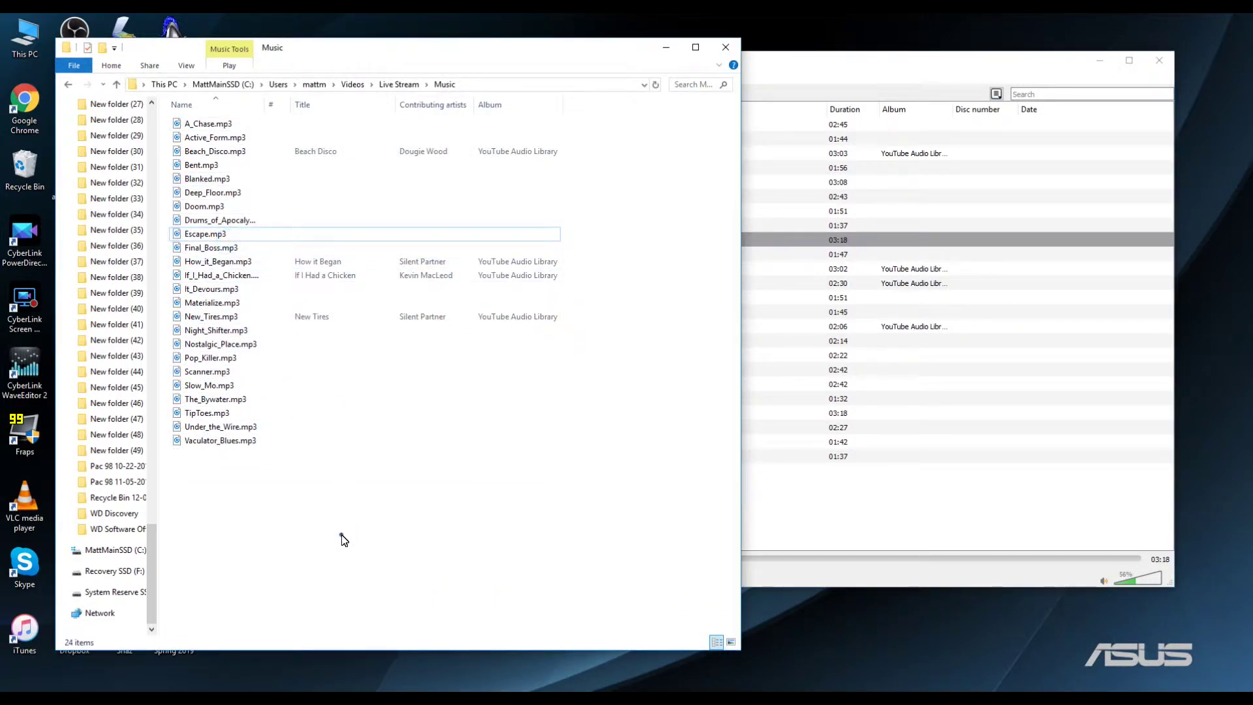
left_click(852, 480)
Play tracks down the playlist from If I Had a Chicken through The_Bywater.
double_click(636, 282)
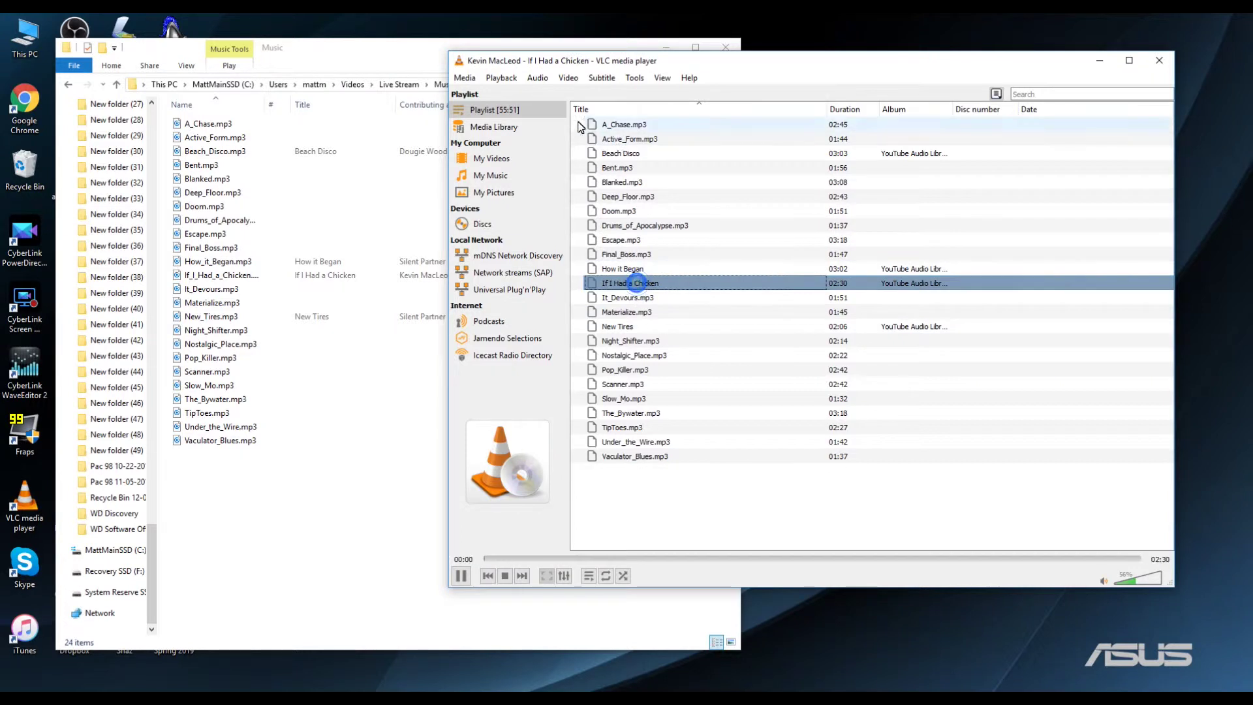
double_click(634, 297)
double_click(628, 311)
left_click(627, 326)
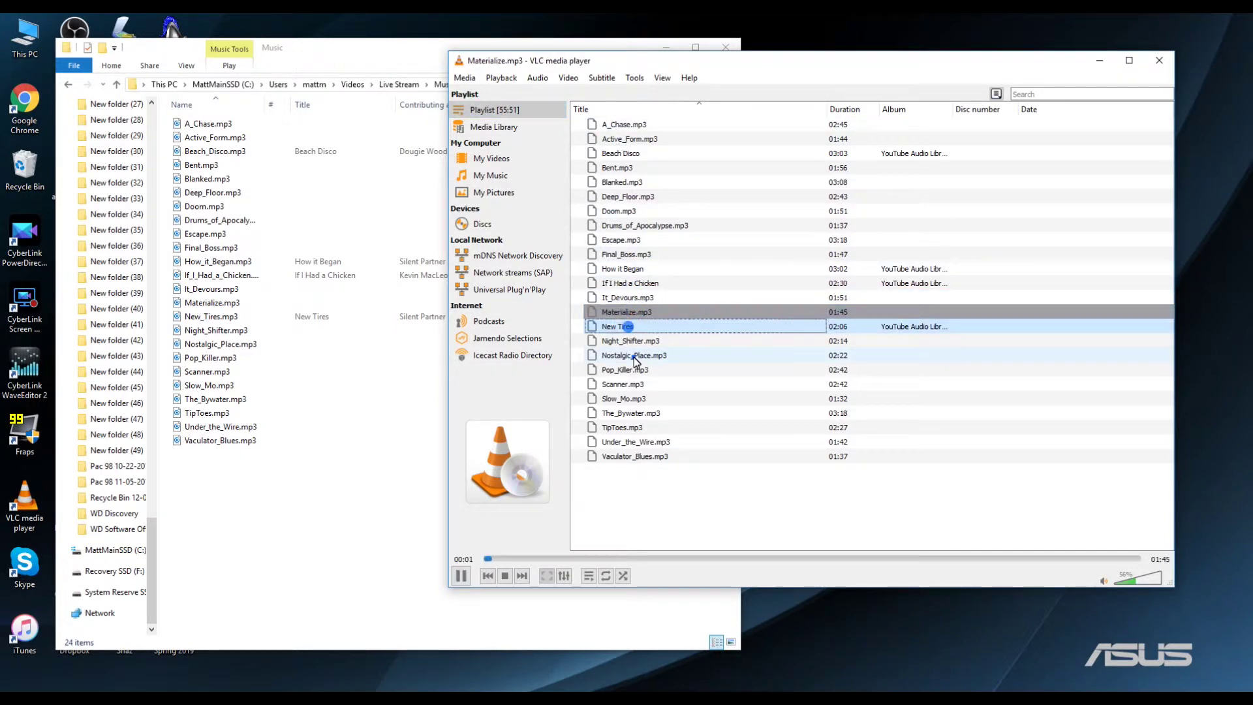
double_click(633, 356)
double_click(623, 369)
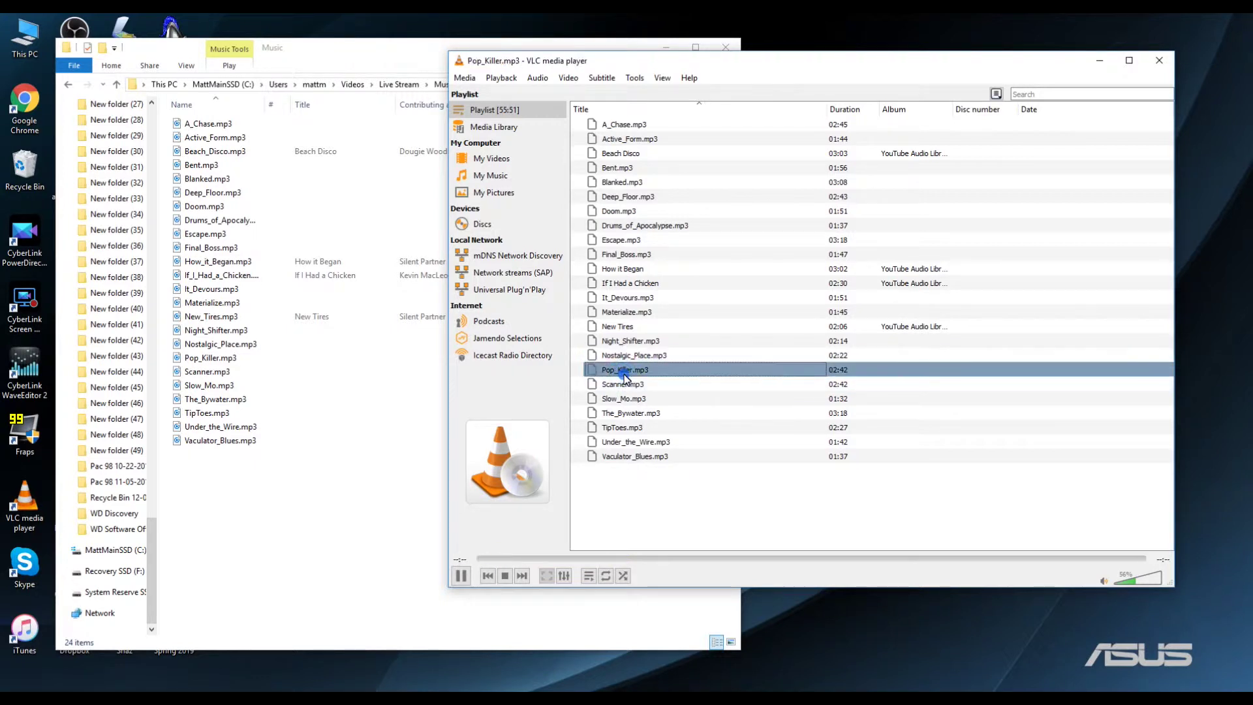
double_click(627, 383)
double_click(632, 413)
Play Under_the_Wire, The_Bywater and TipToes, then pause TipToes.mp3 at 0:09.
left_click(646, 441)
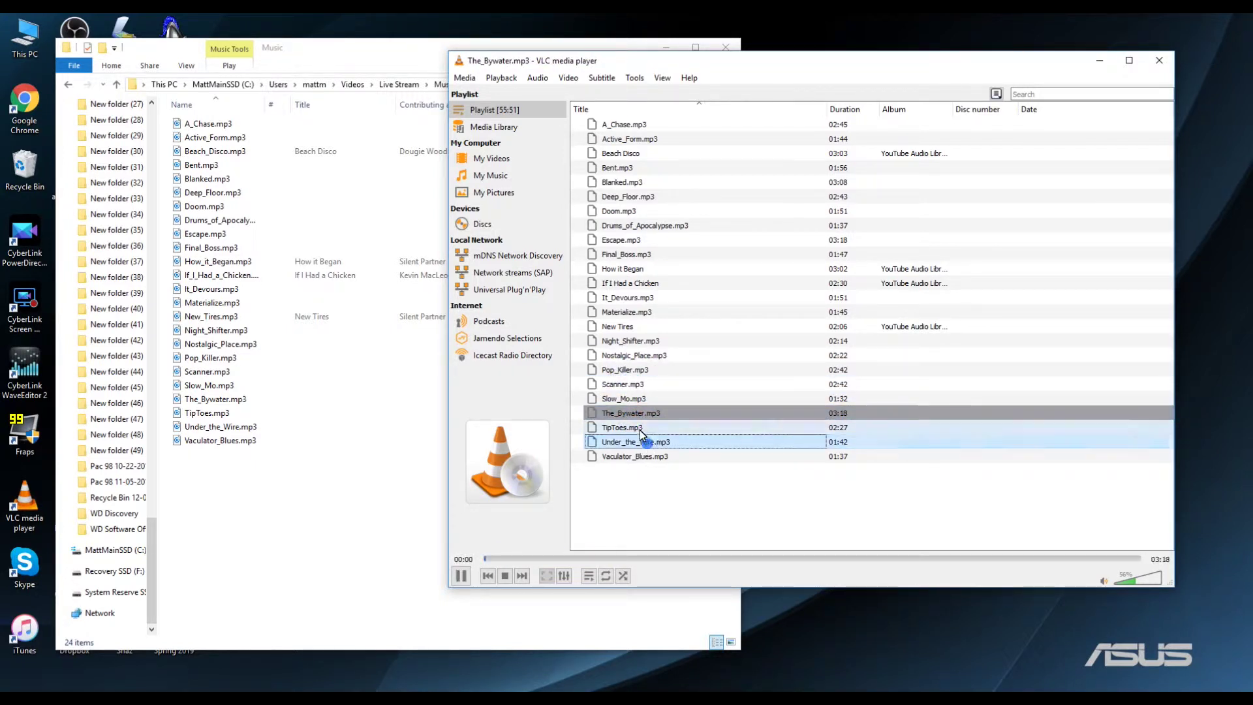
double_click(640, 428)
double_click(646, 450)
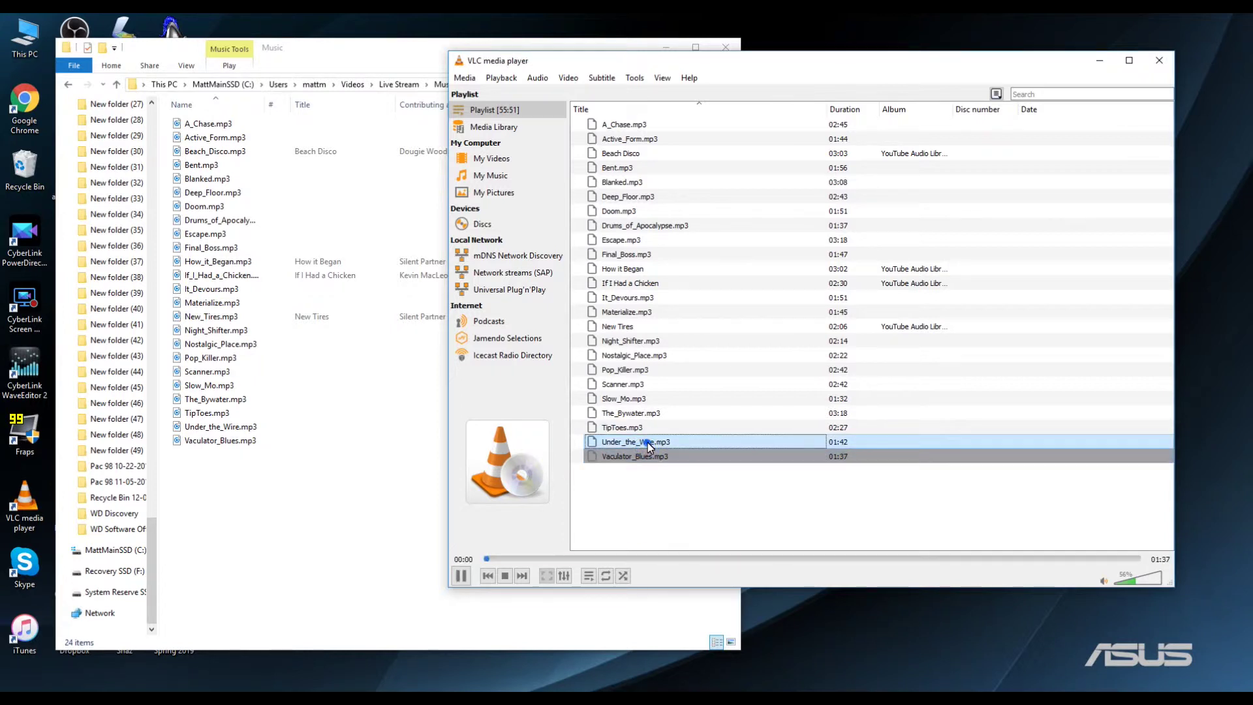
double_click(647, 442)
left_click(627, 416)
double_click(632, 413)
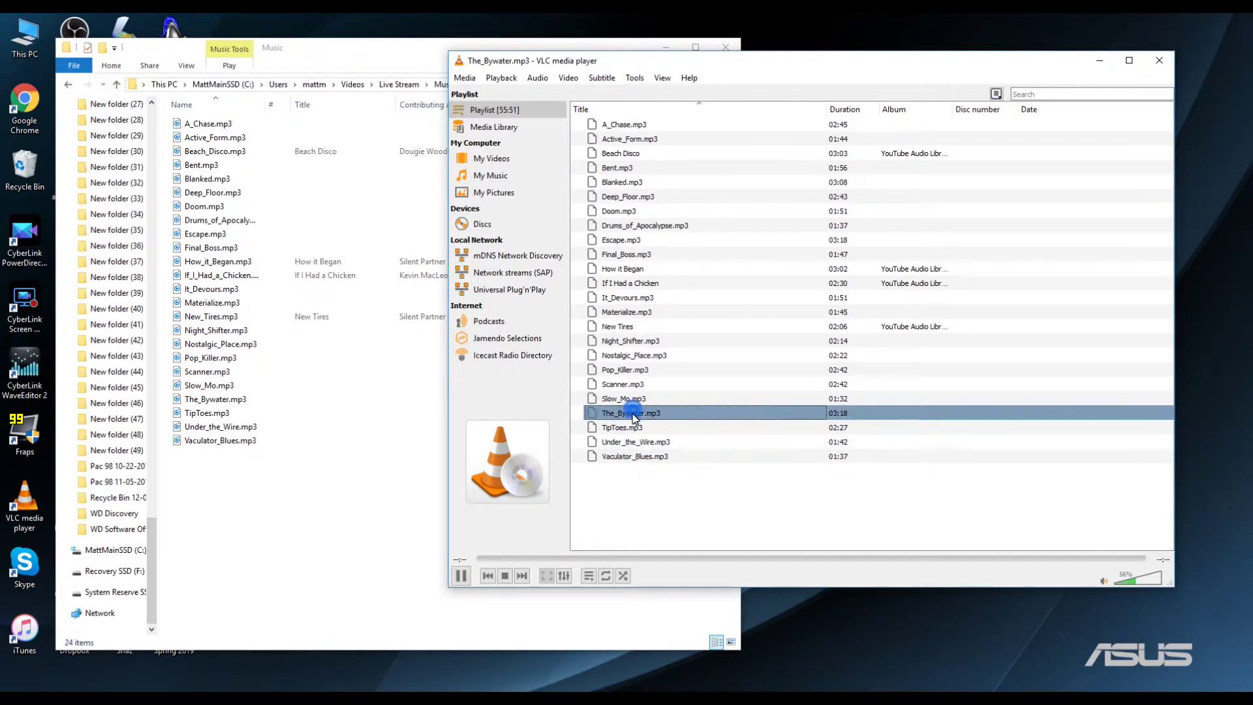
left_click(623, 428)
double_click(623, 428)
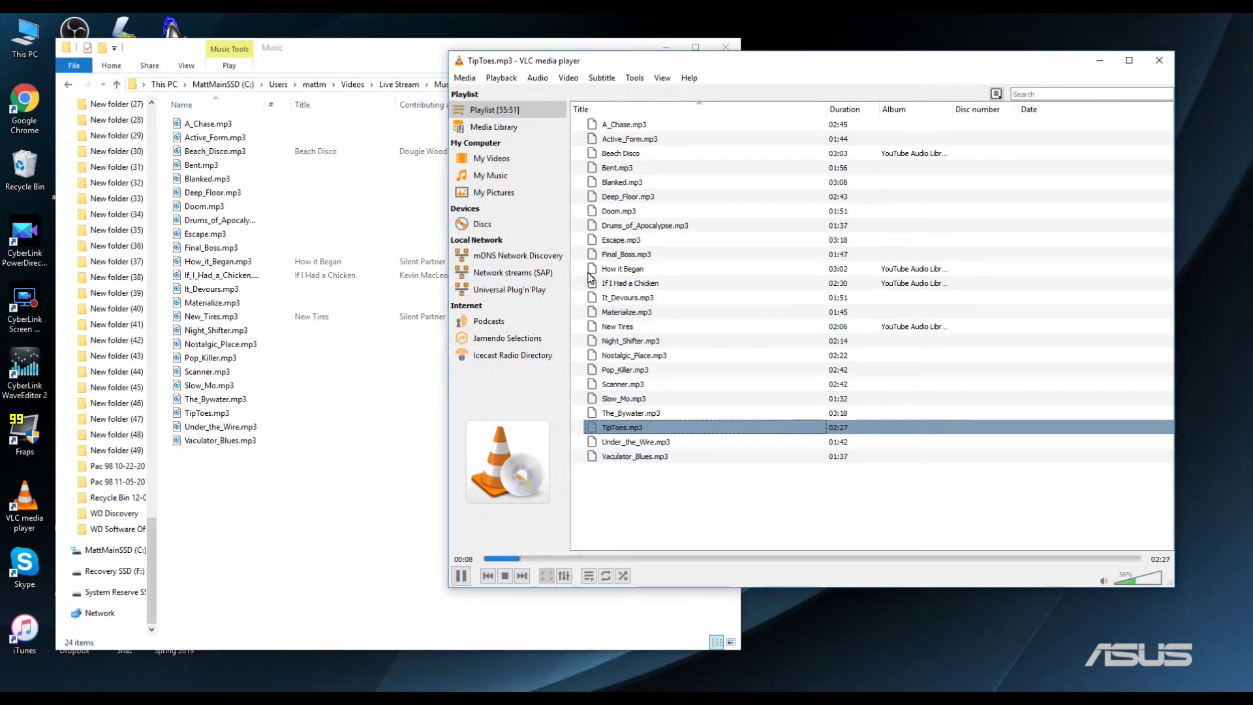
left_click(461, 575)
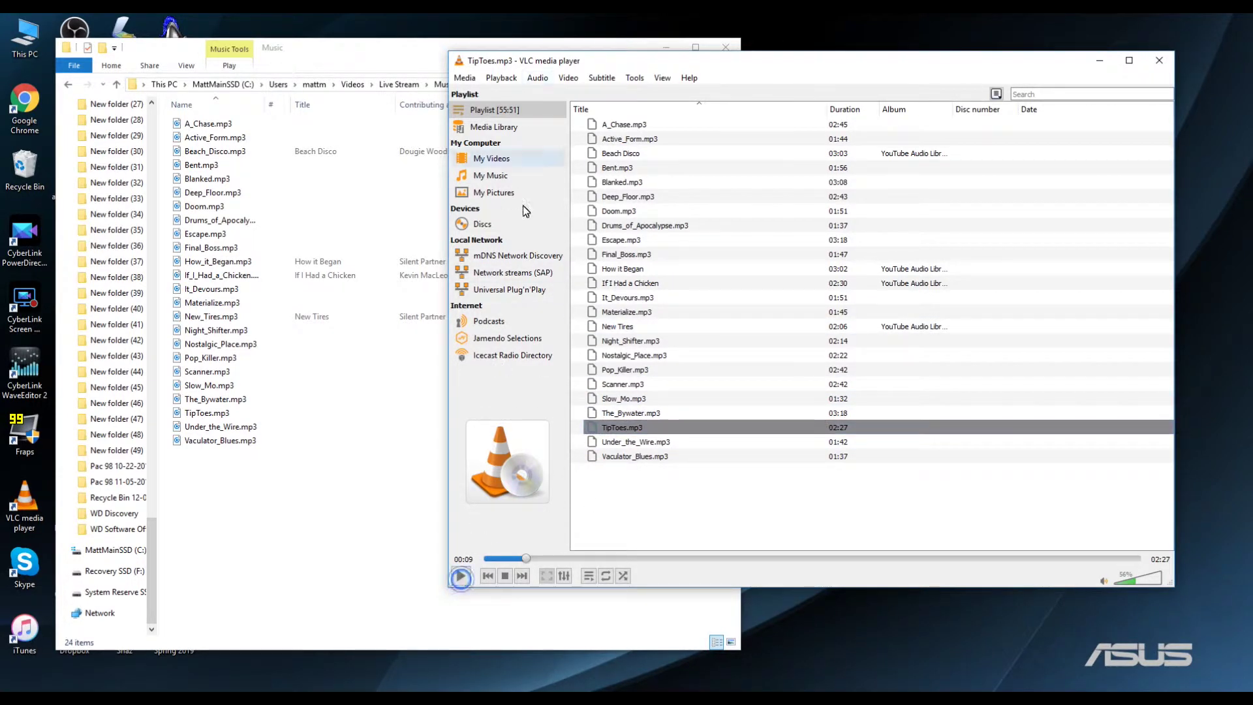
Start Save Playlist to File and browse to the Videos > Live Stream folder.
left_click(464, 78)
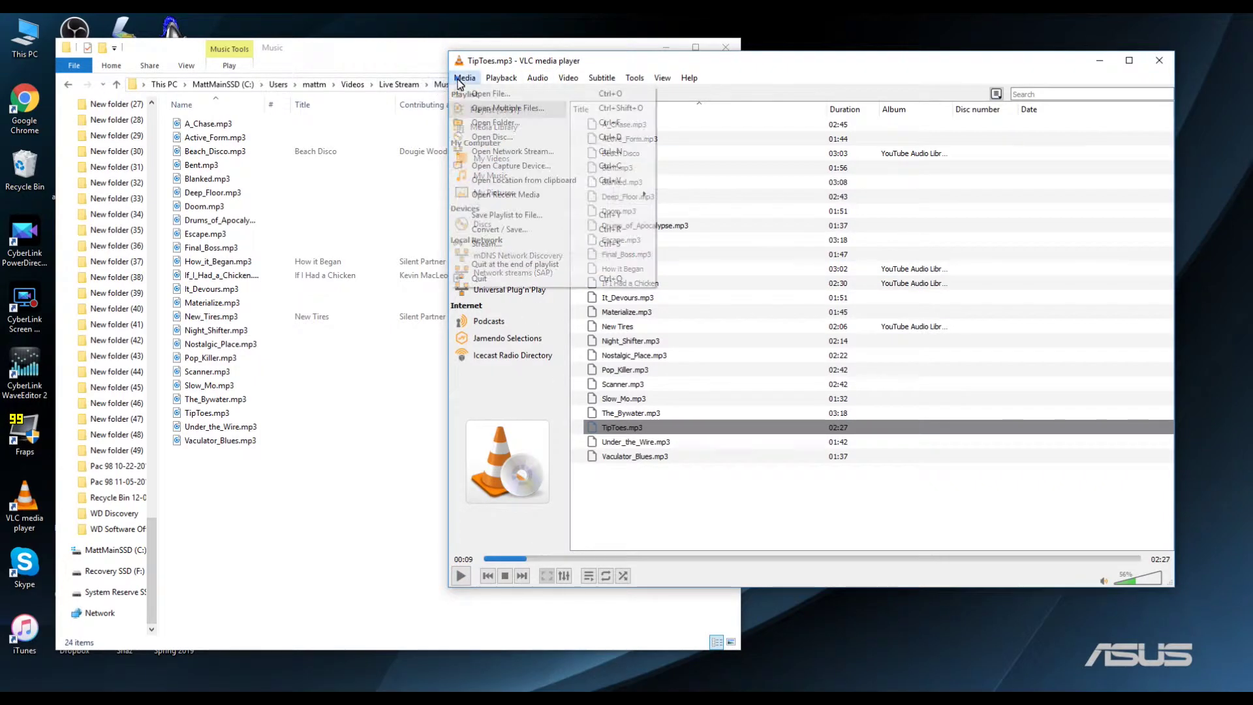
left_click(519, 215)
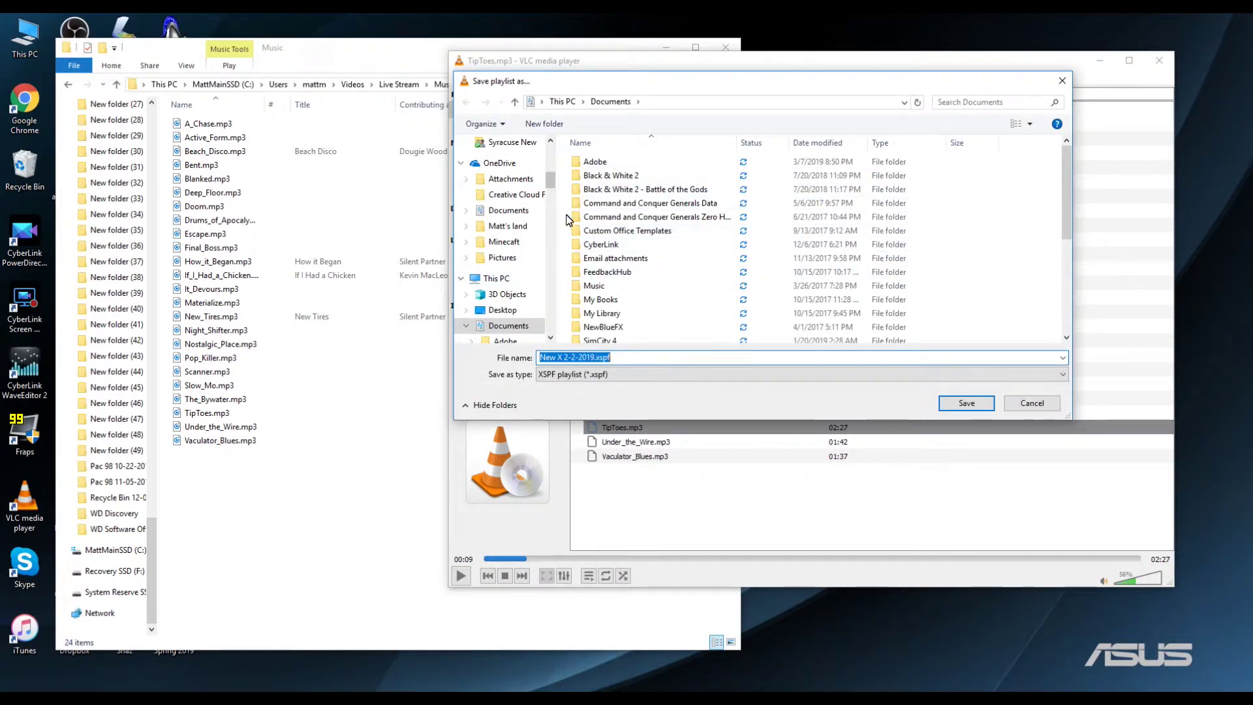
scroll(1079, 182, "down", 4)
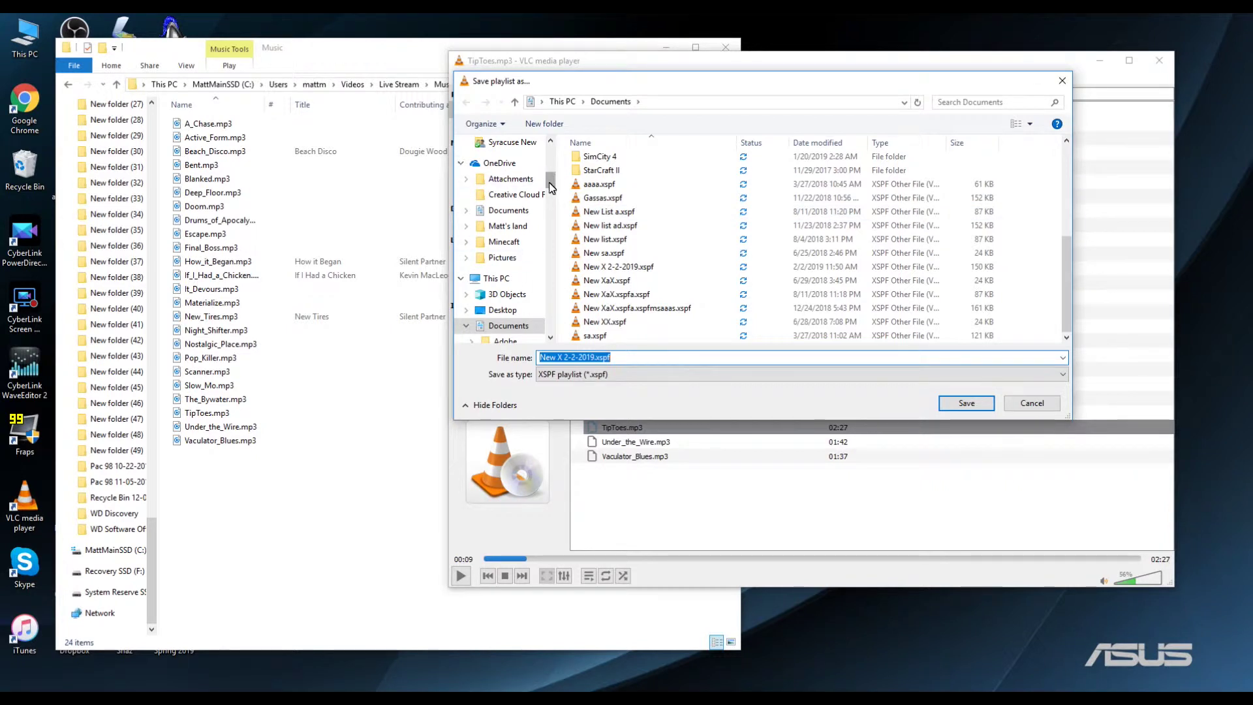
scroll(501, 243, "up", 5)
left_click(498, 325)
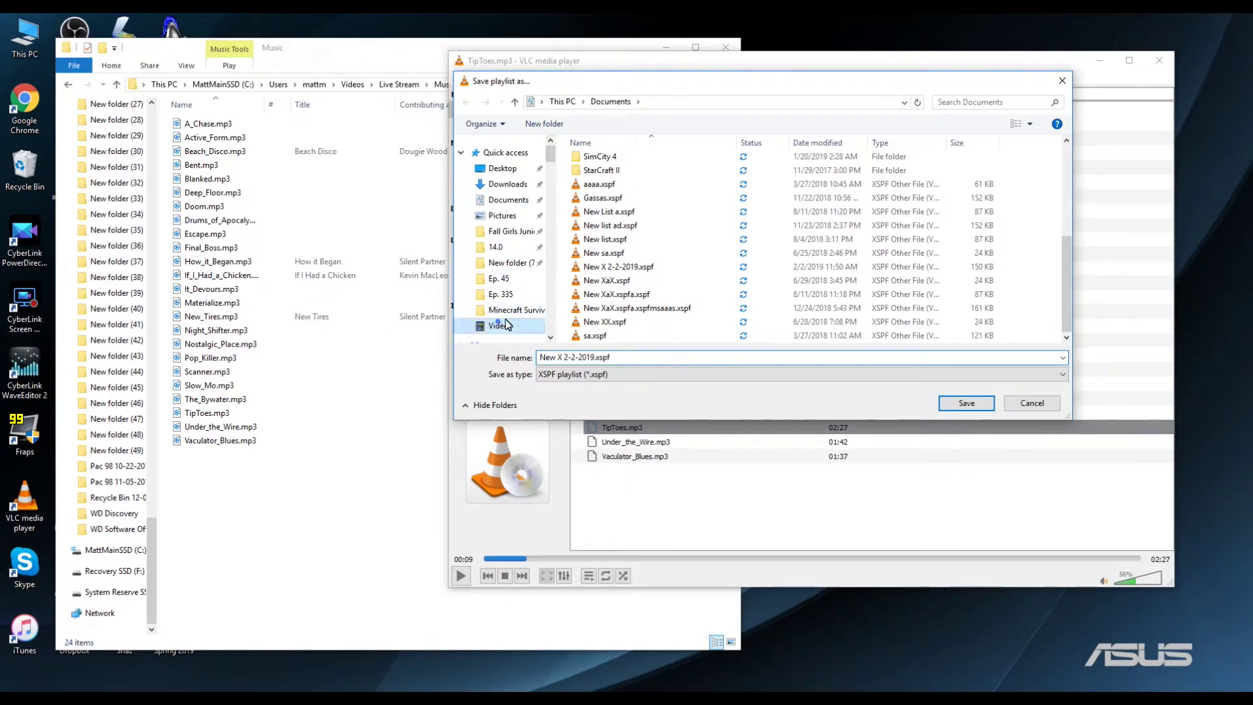
double_click(745, 176)
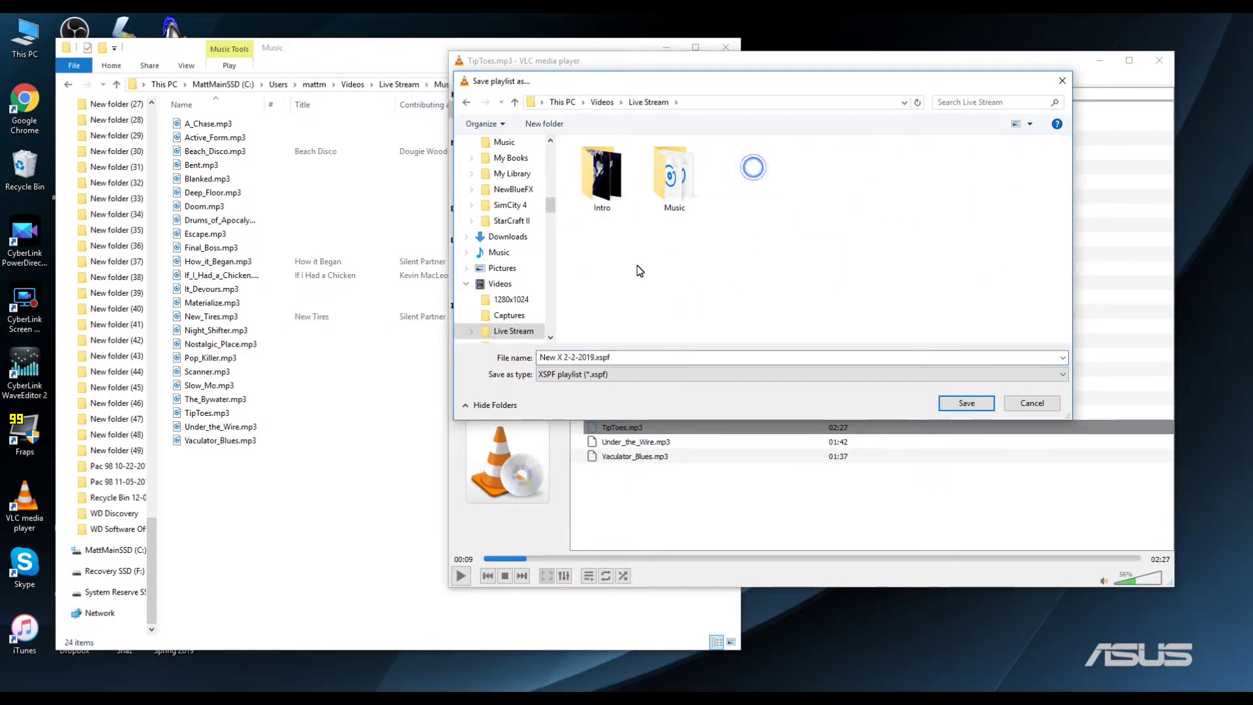
Name the playlist New list.xspf and save it in the Music folder.
left_click(635, 363)
left_click(711, 359)
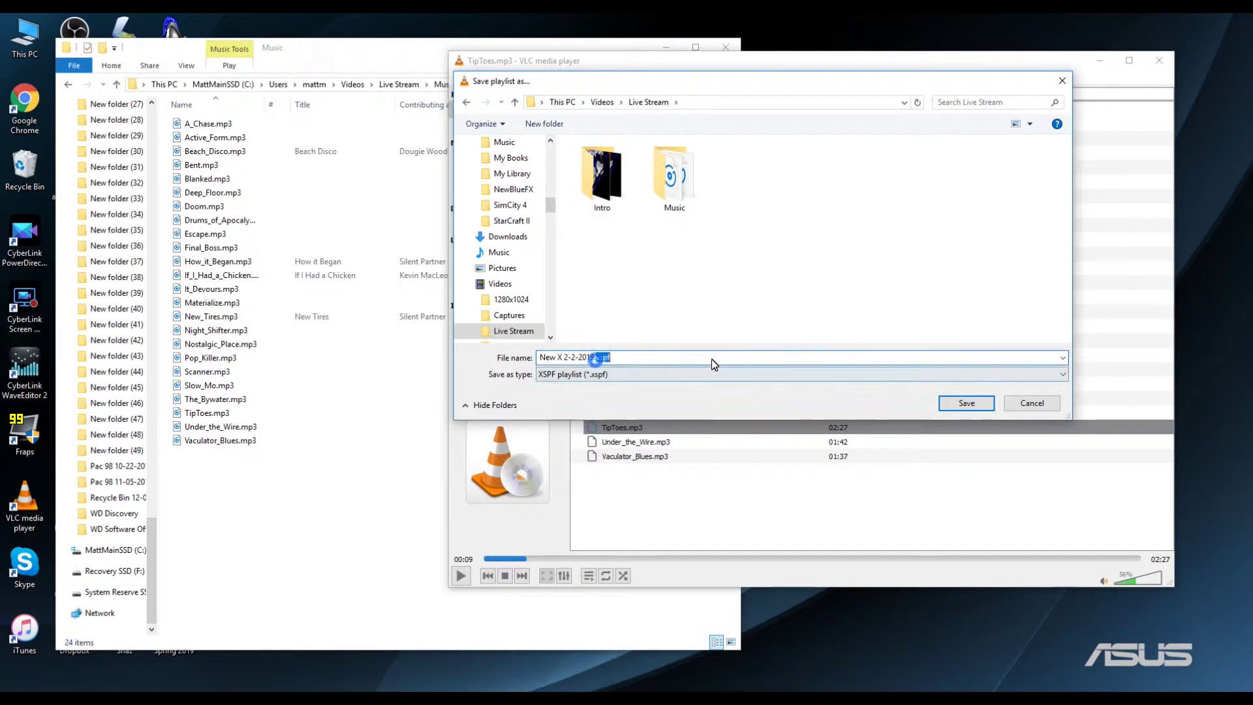
key("Left")
key("Left")
key("Left")
key("Left")
key("Left")
key("BackSpace")
key("BackSpace")
key("BackSpace")
key("BackSpace")
key("BackSpace")
key("BackSpace")
key("BackSpace")
key("BackSpace")
key("BackSpace")
key("BackSpace")
key("BackSpace")
key("BackSpace")
key("BackSpace")
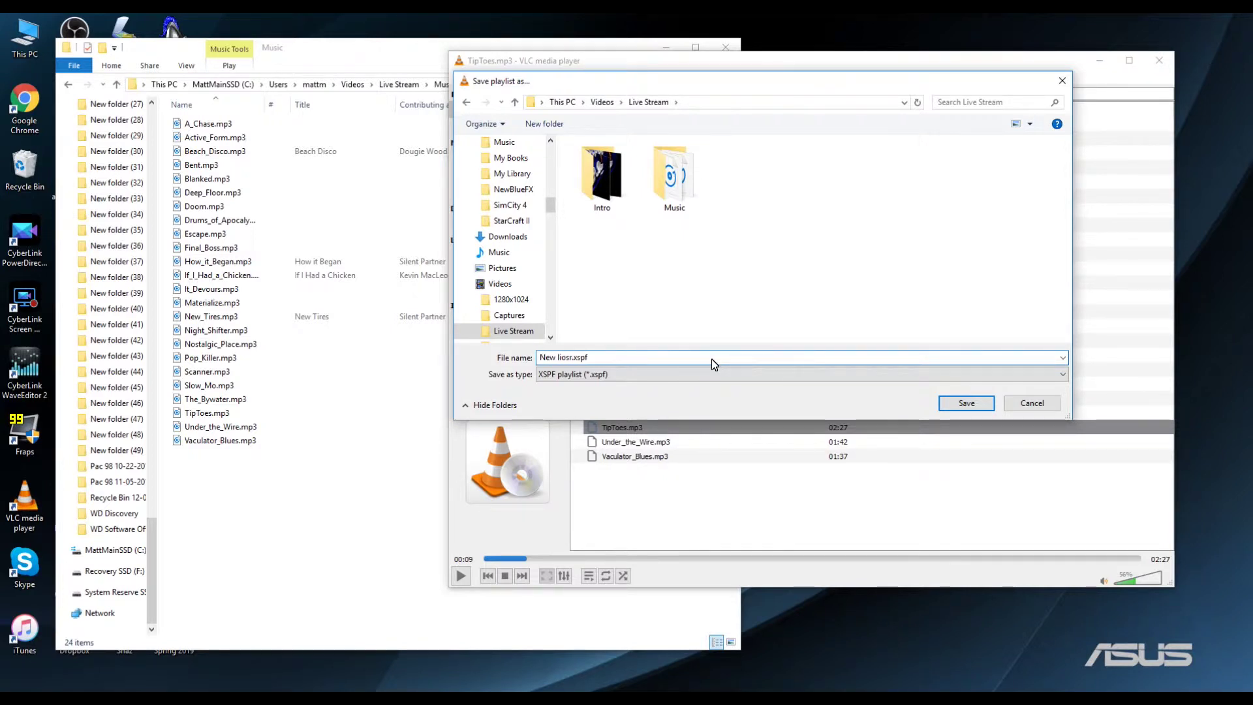
type("ew list")
double_click(674, 175)
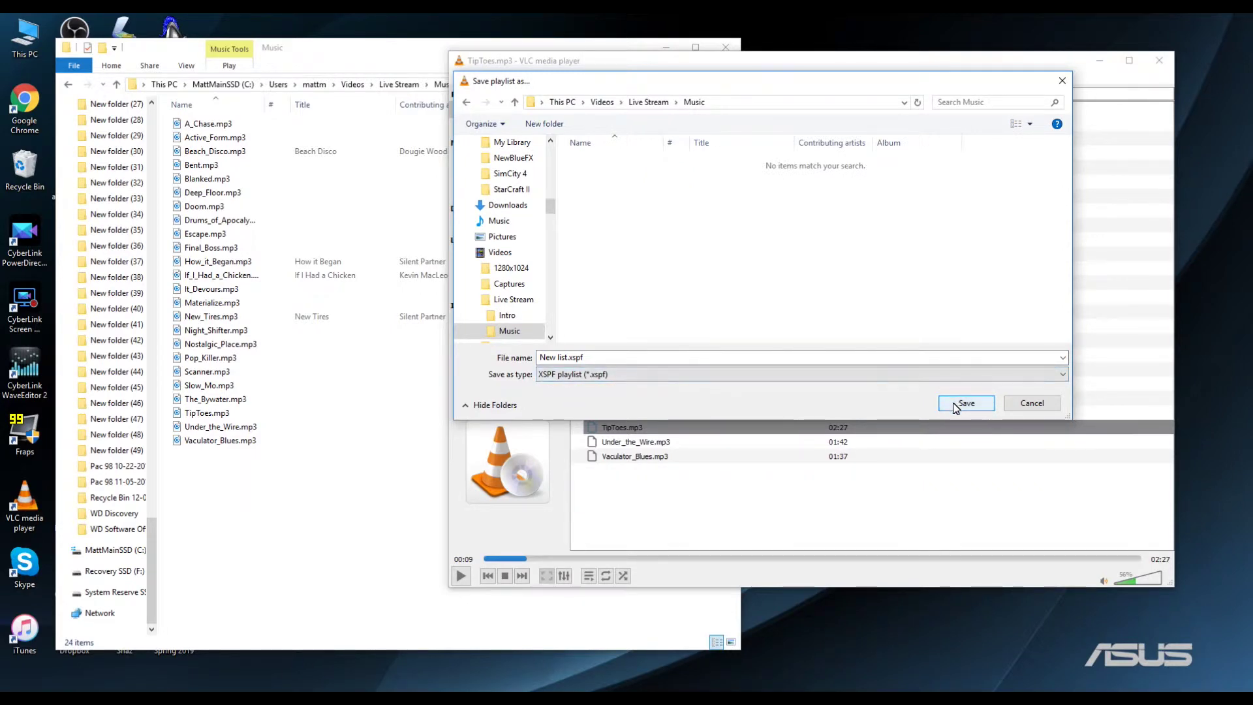
left_click(966, 403)
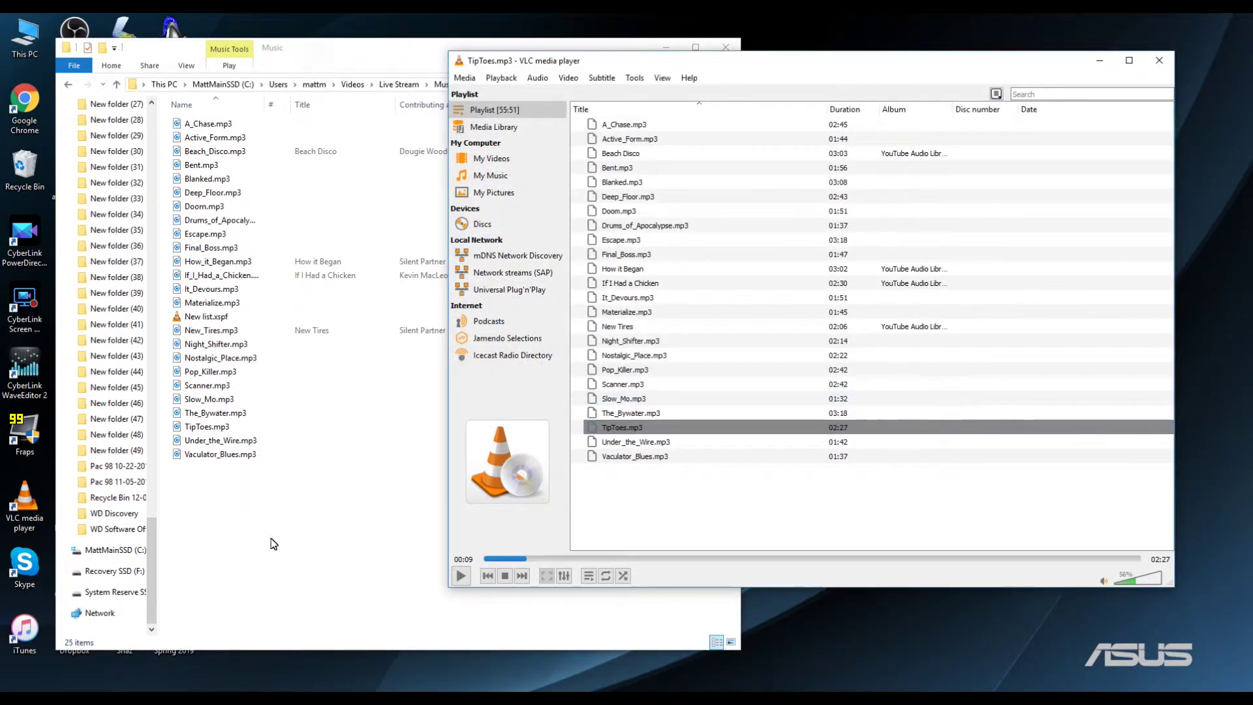
left_click(316, 554)
double_click(207, 316)
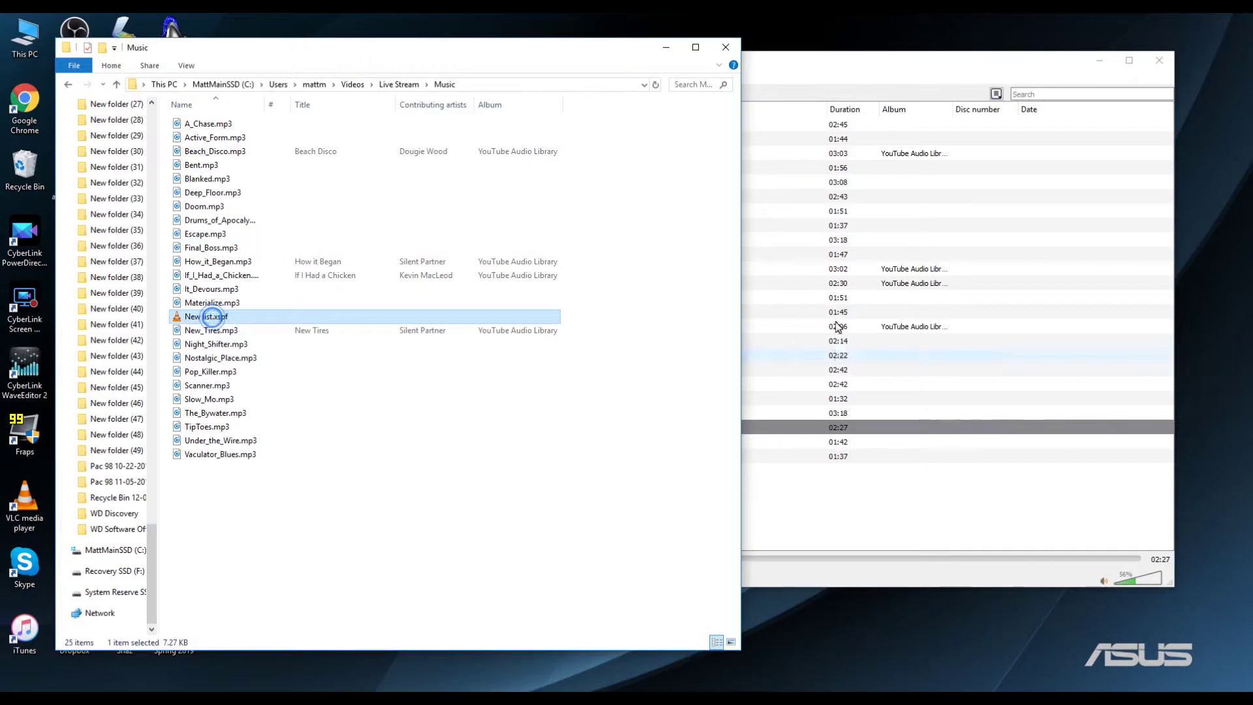
double_click(916, 41)
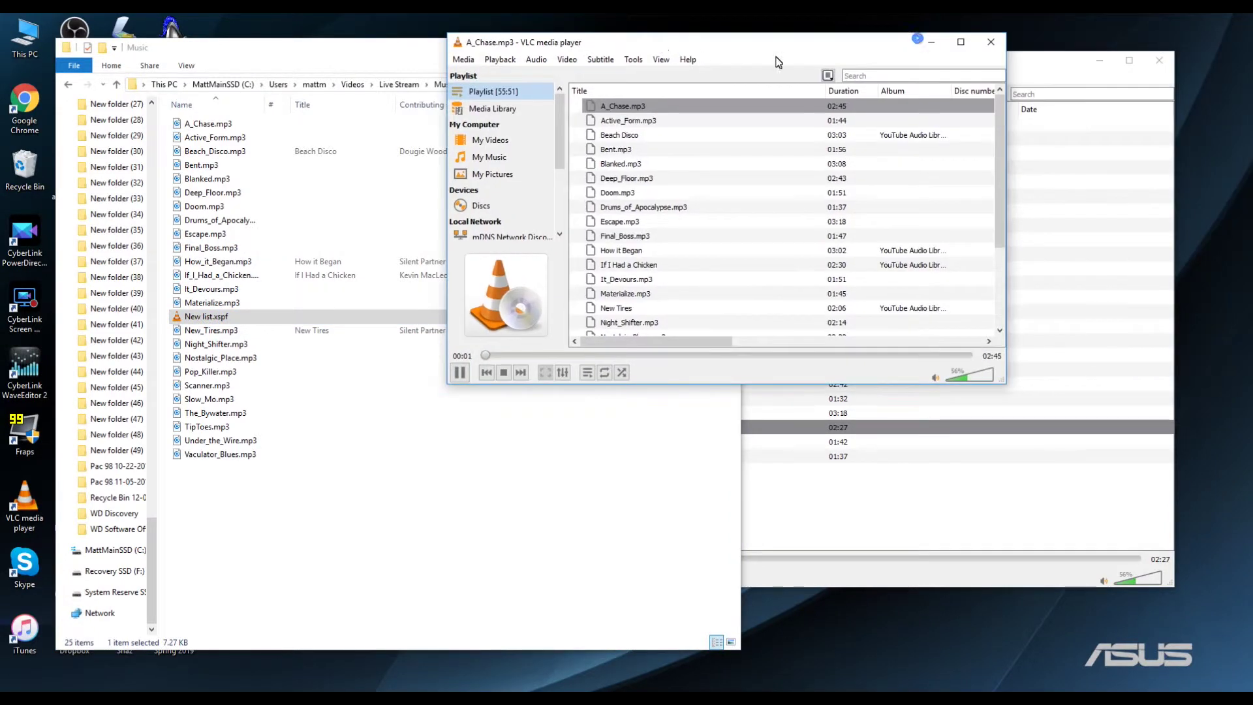
left_click(989, 45)
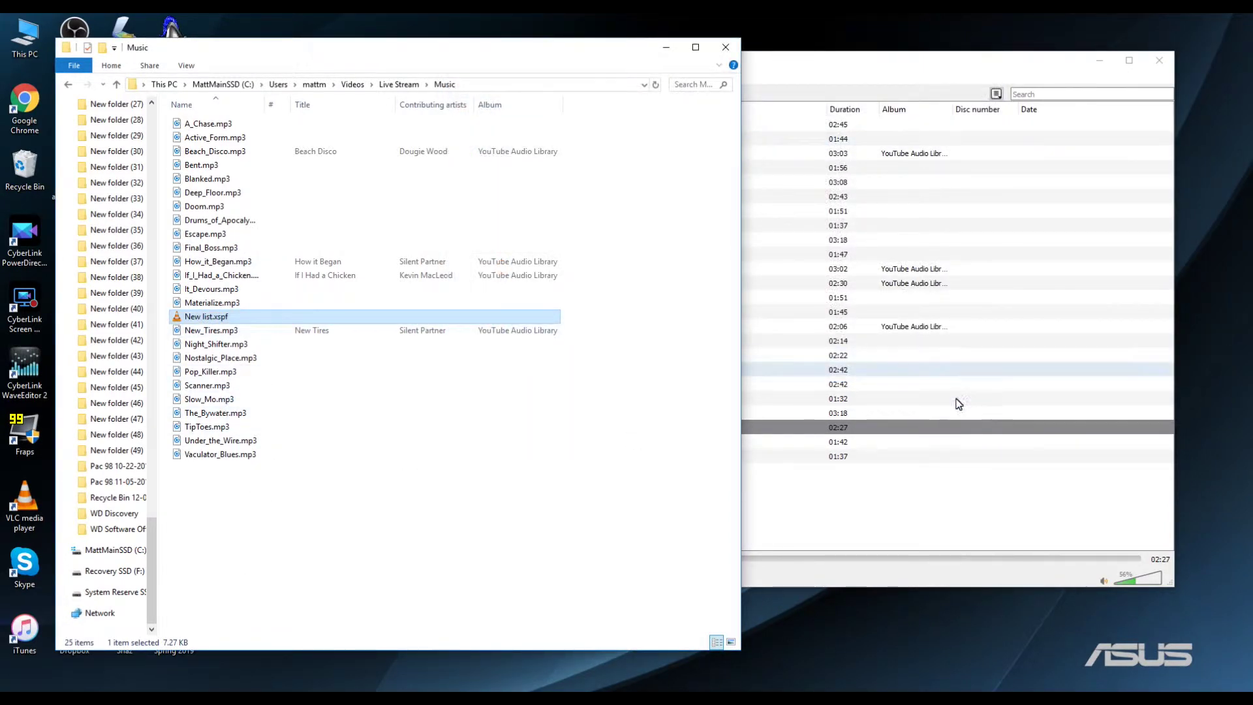
left_click(955, 509)
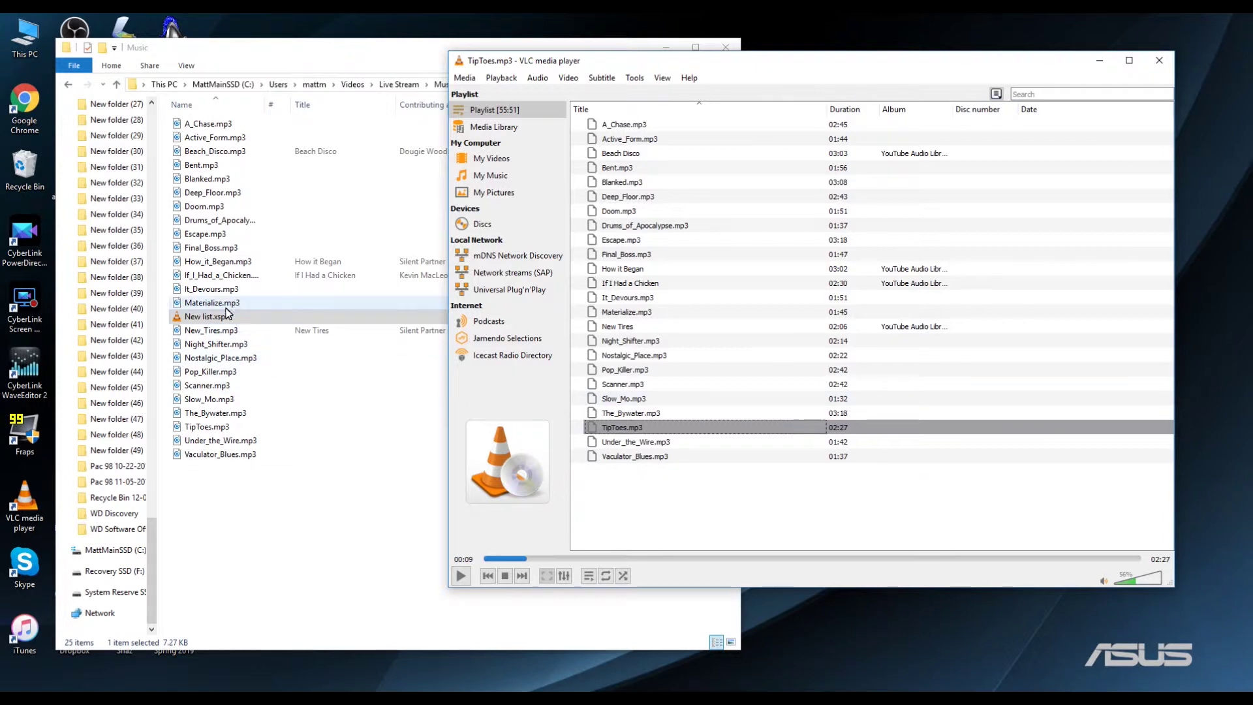
right_click(215, 317)
left_click(518, 576)
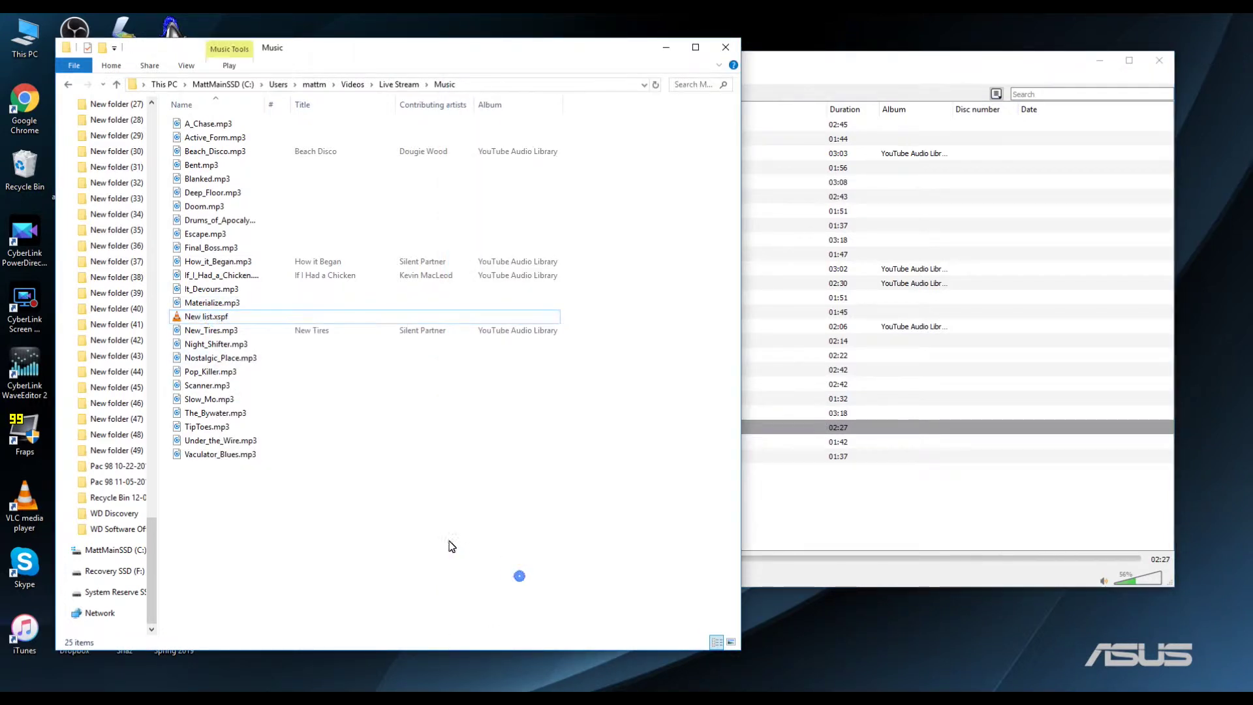
left_click_drag(290, 486, 209, 338)
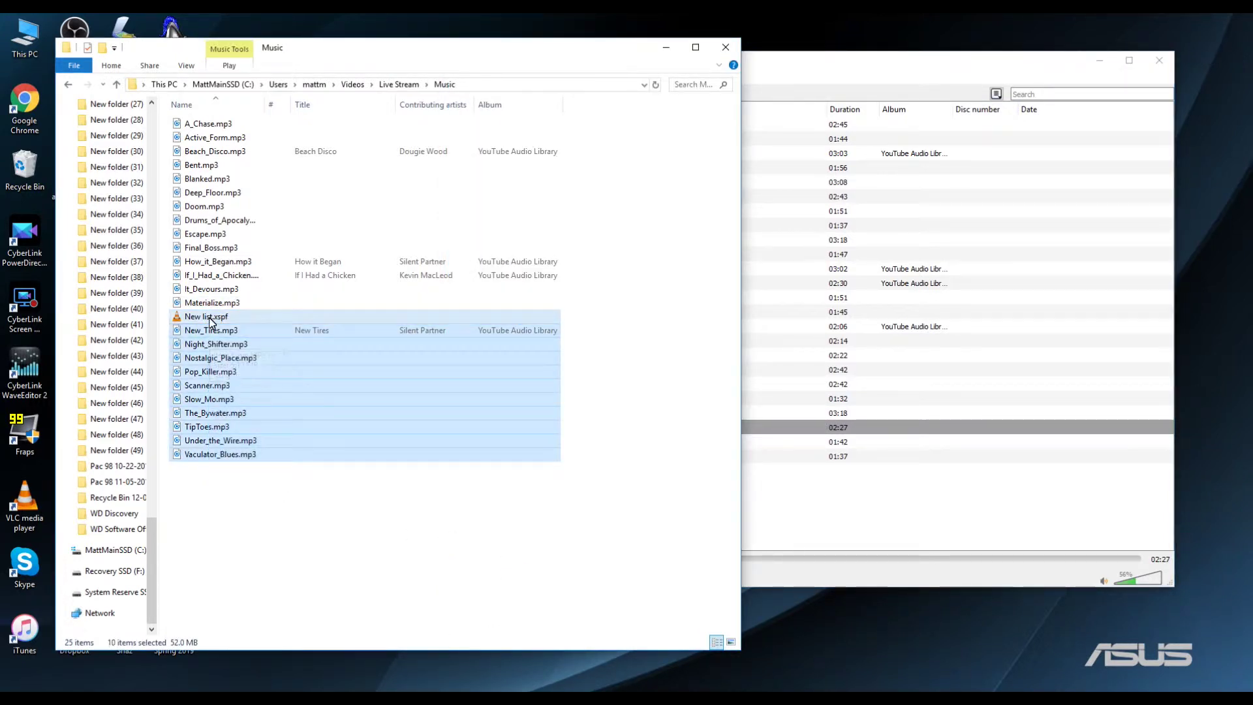
Cut New list.xspf from the Music folder and paste it into Live Stream.
left_click(209, 317)
left_click(235, 332)
left_click(224, 454, "shift")
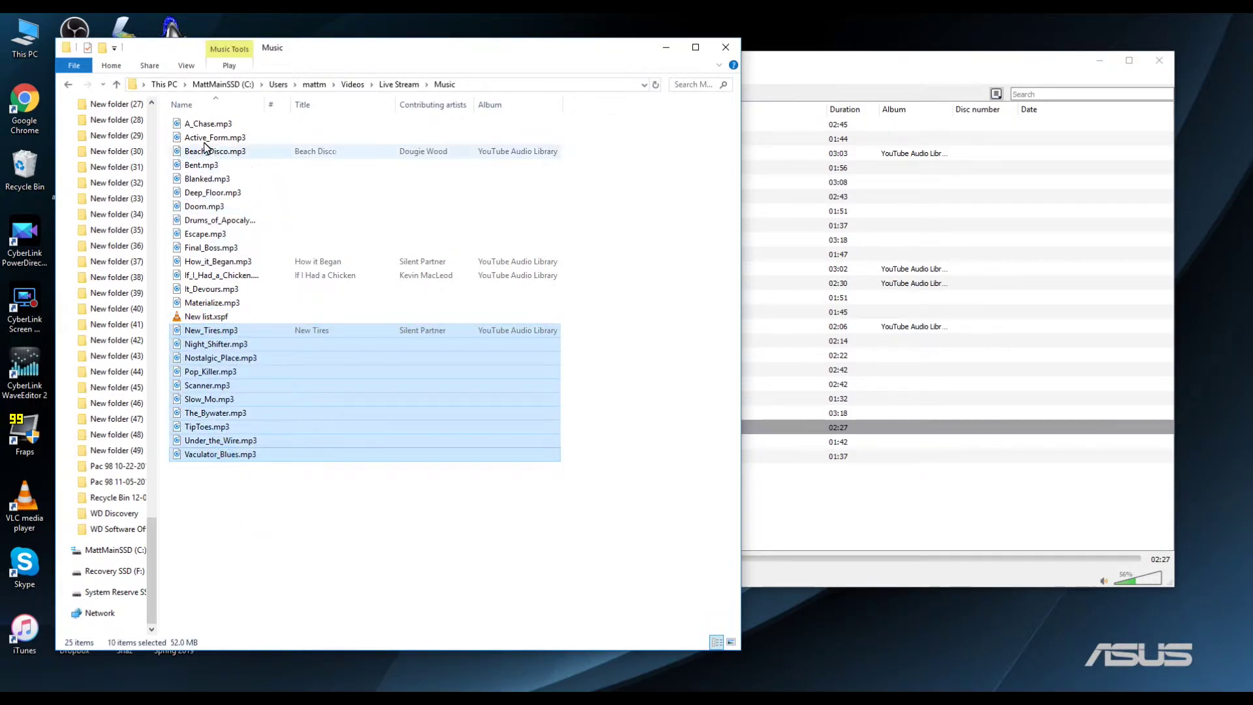
right_click(196, 327)
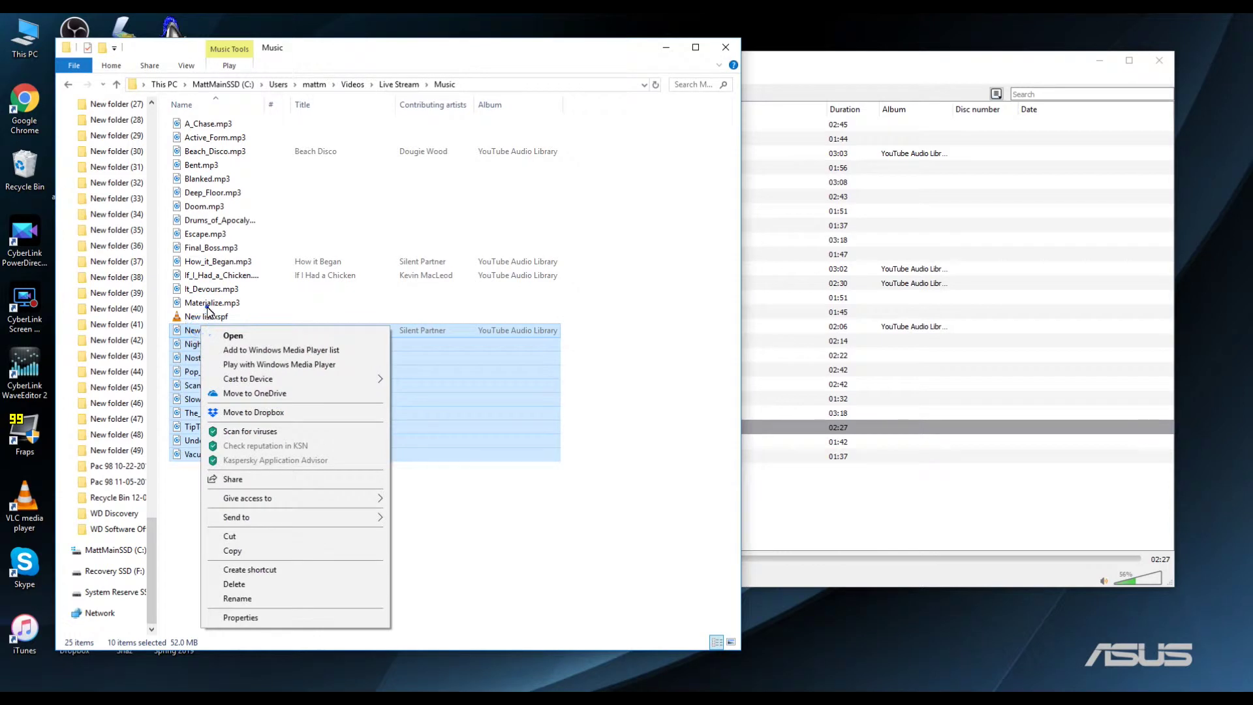
left_click(206, 305)
left_click(378, 592)
right_click(212, 314)
left_click(243, 536)
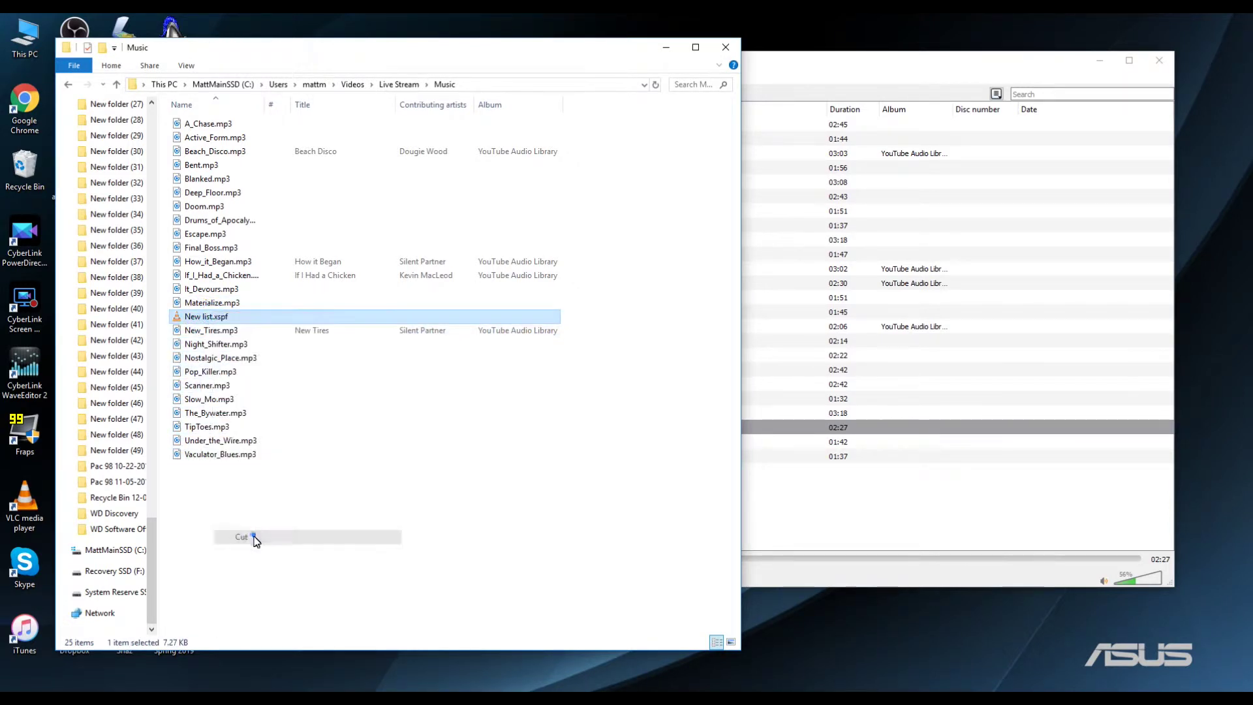
right_click(360, 380)
left_click(398, 471)
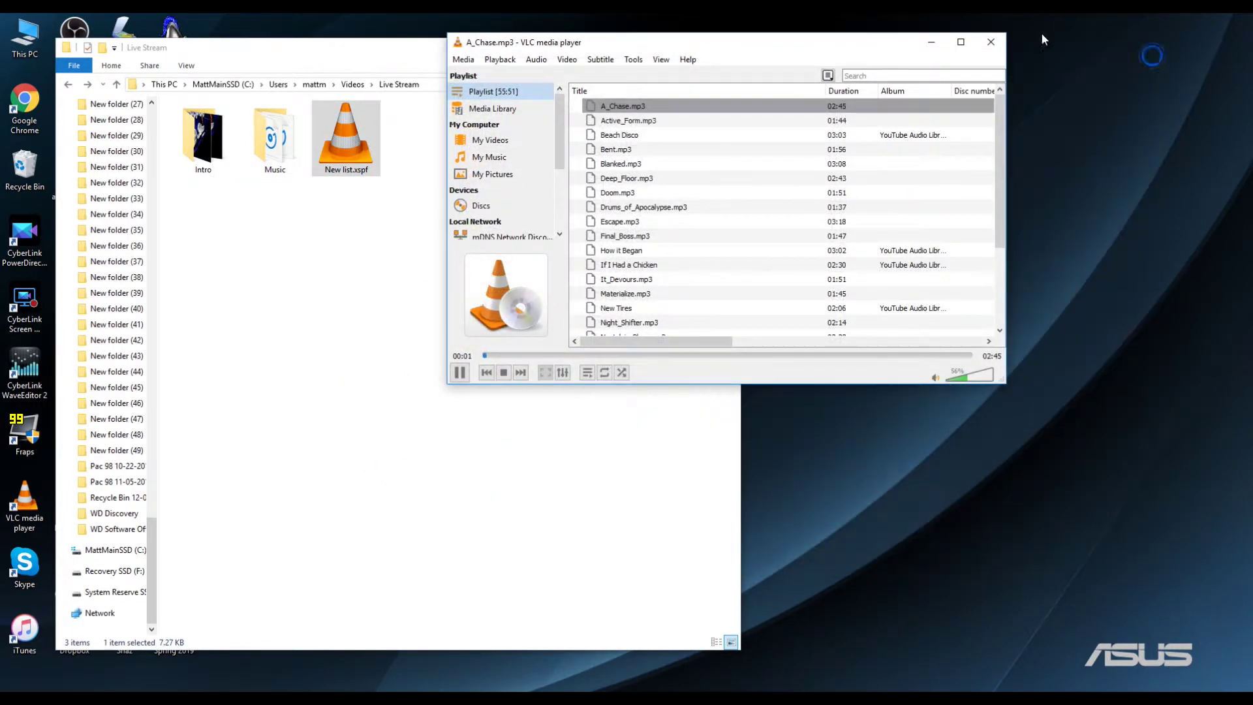
Close the extra player, pause A_Chase.mp3, and shift the VLC and Explorer windows right.
left_click(991, 42)
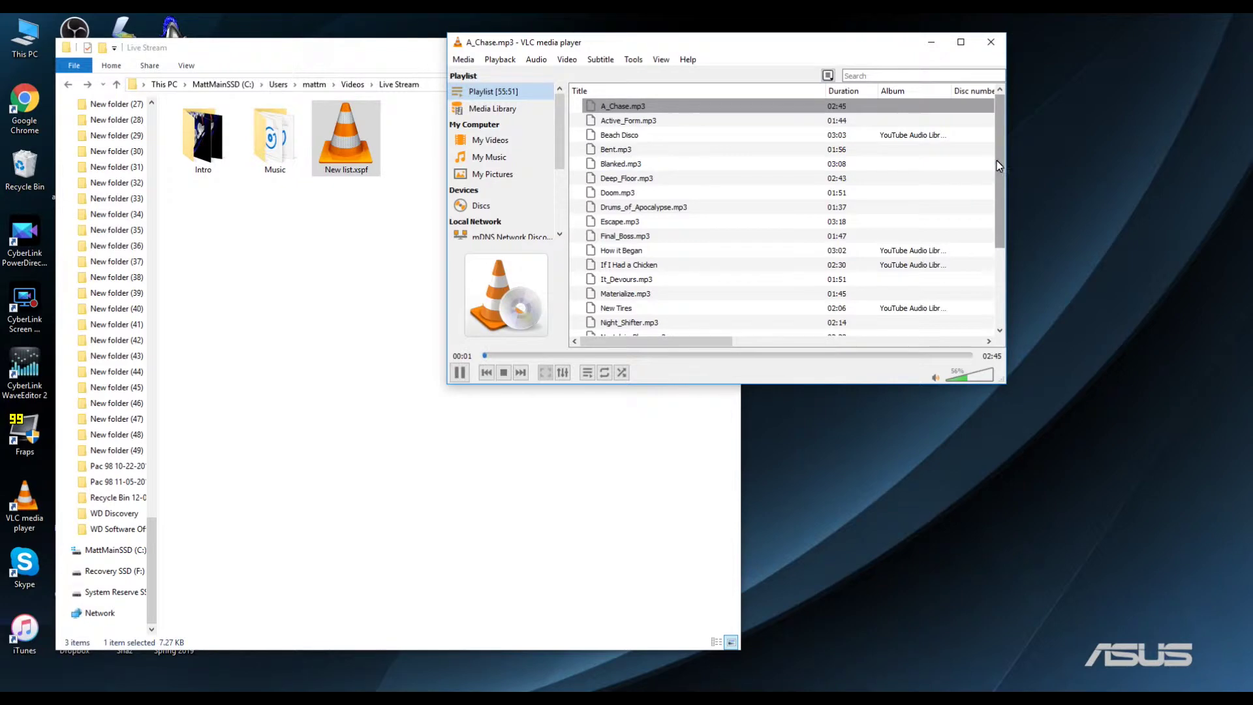
scroll(992, 169, "down", 3)
left_click_drag(999, 183, 1008, 138)
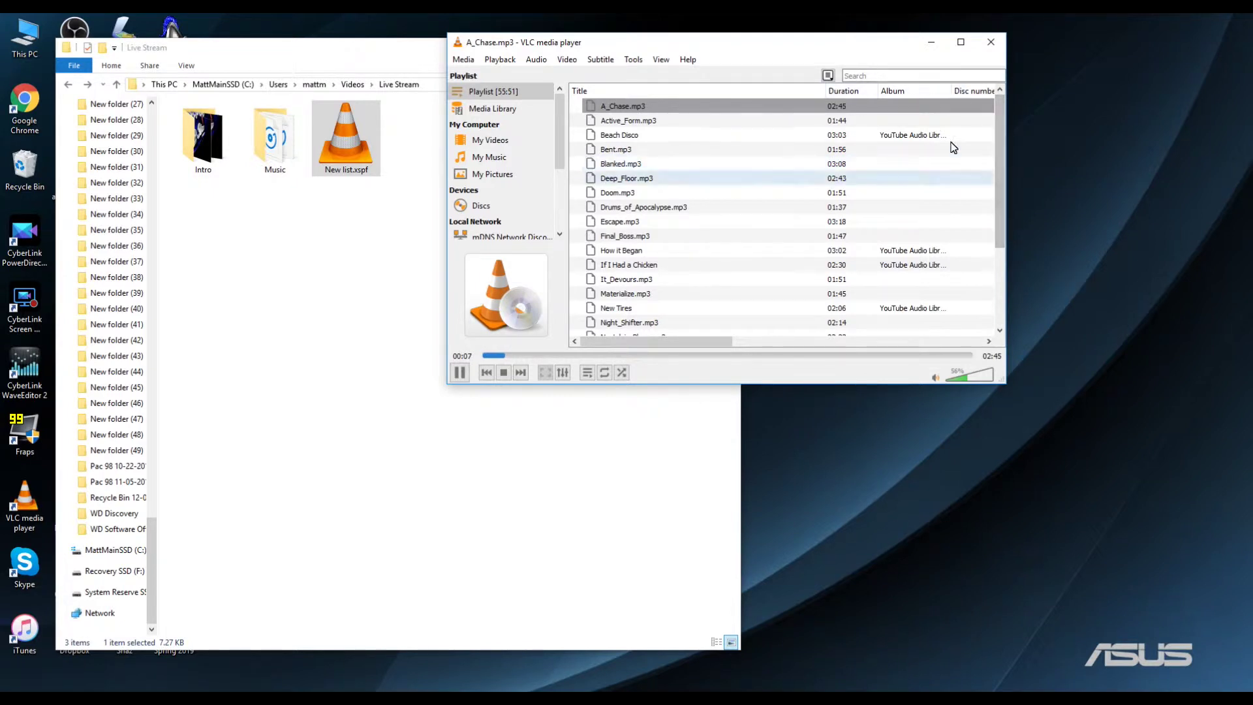
left_click(455, 377)
left_click_drag(636, 43, 850, 57)
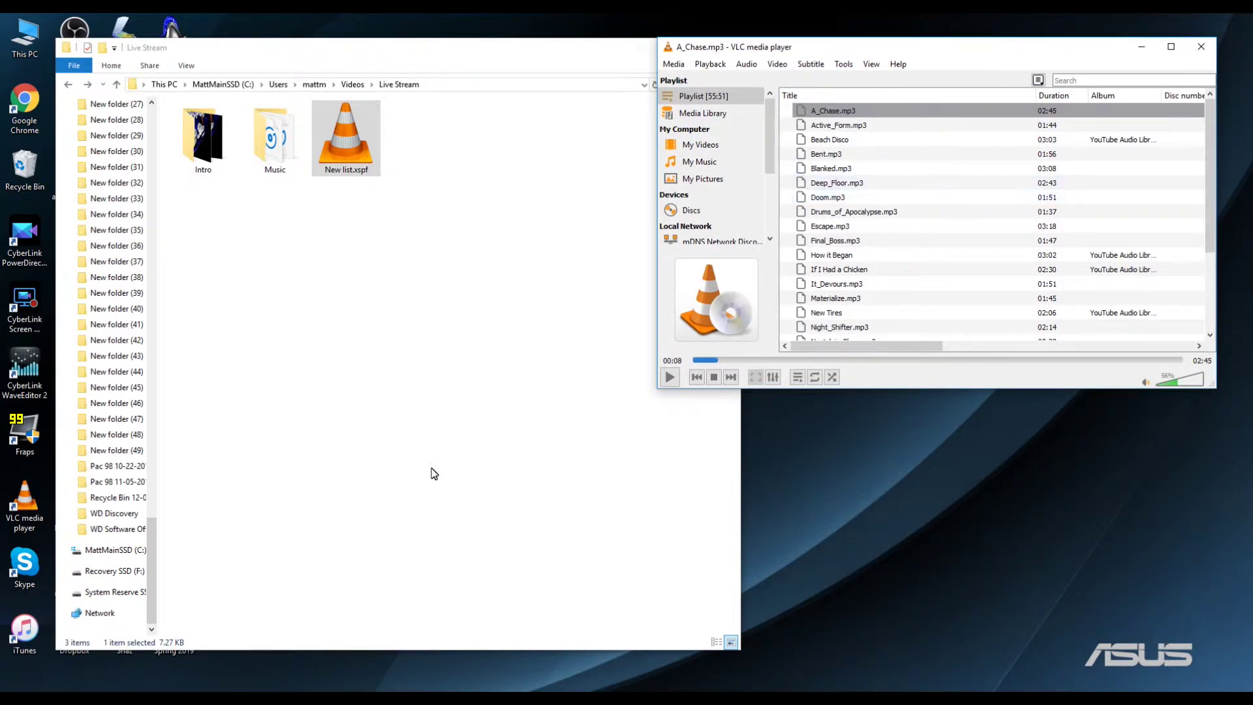
left_click(335, 68)
left_click_drag(470, 55, 698, 73)
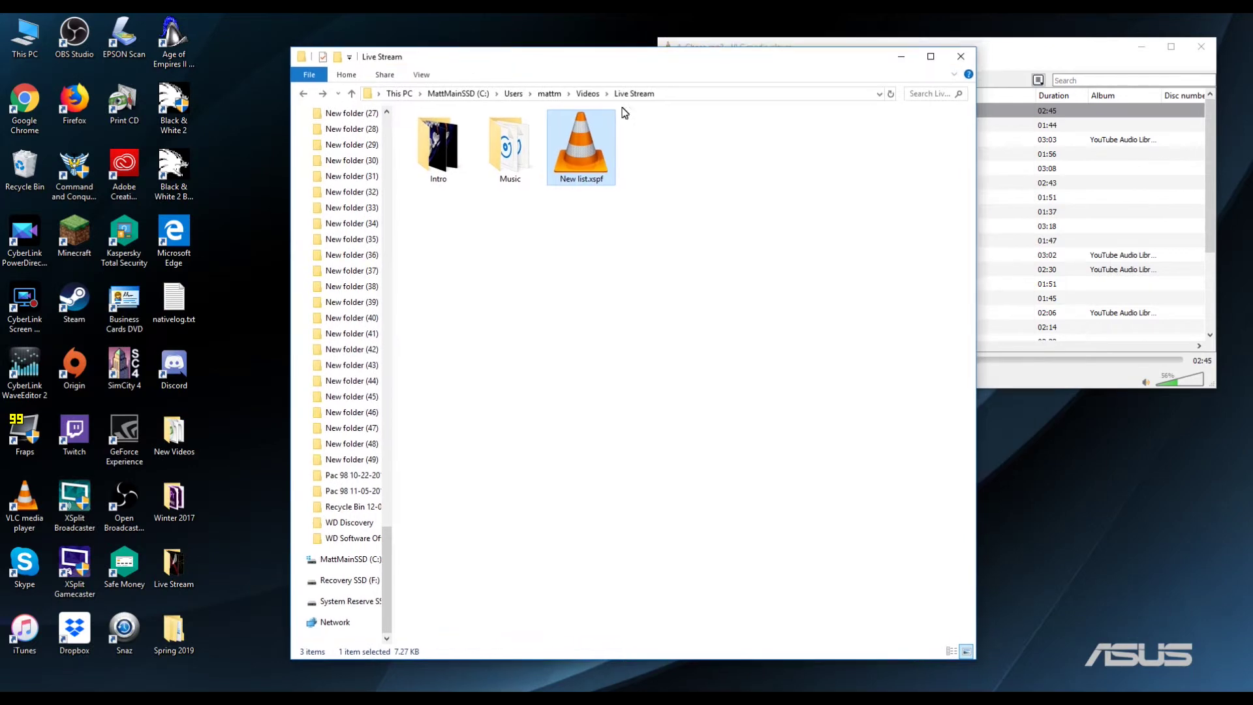
Open Live Stream from the desktop, copy the Snip-v6.9.1 folder name, then close that window.
double_click(171, 575)
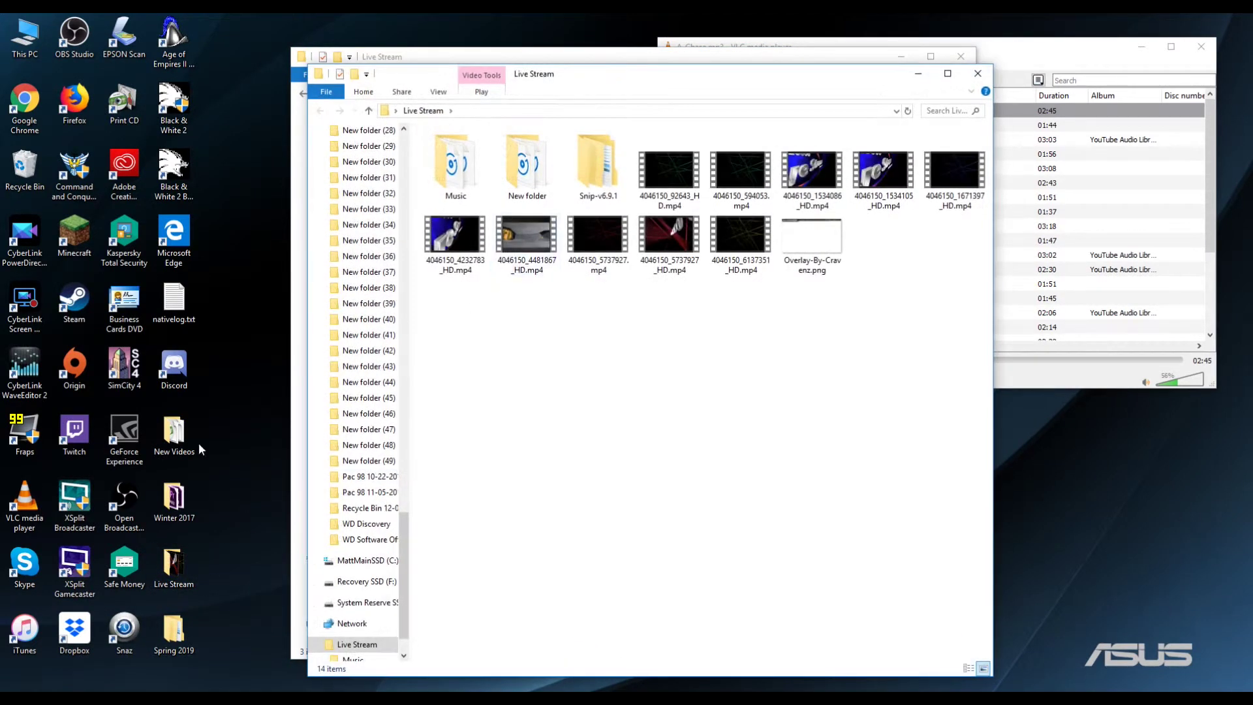
right_click(586, 157)
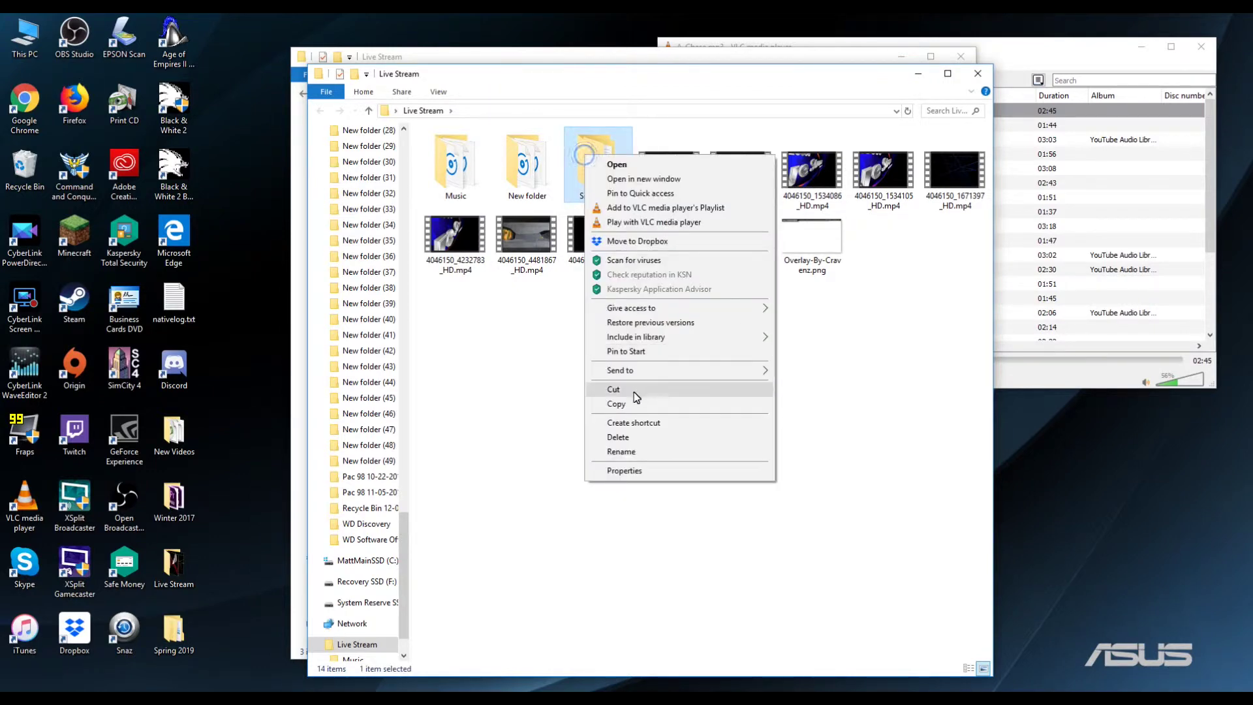
left_click(620, 452)
key("ctrl+c")
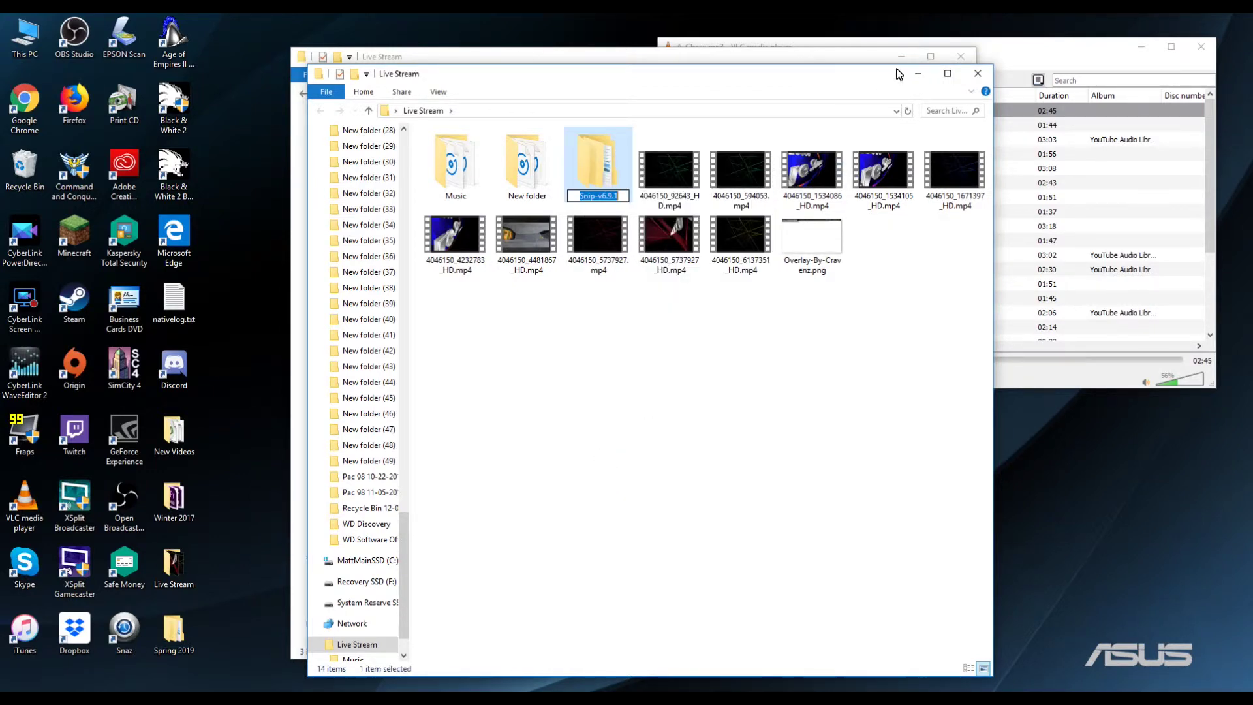
left_click(918, 73)
mouse_move(415, 682)
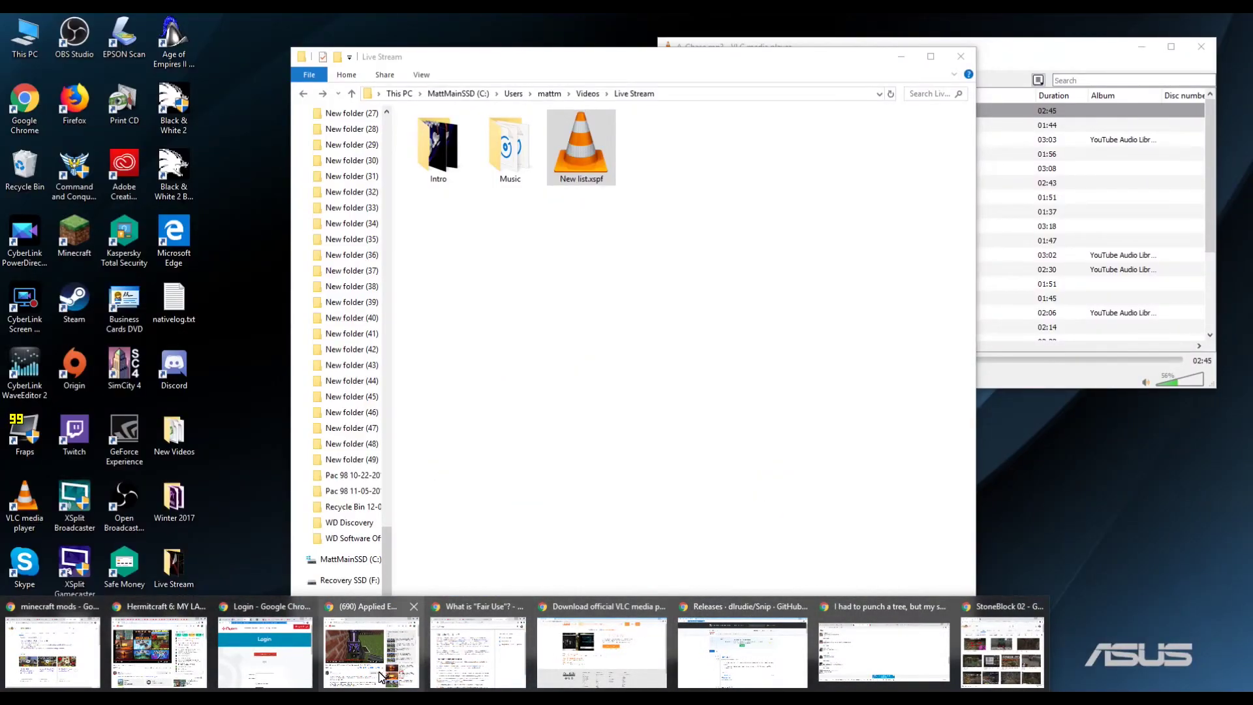
Search Google for the pasted name Snip-v6.9.1 in a new Chrome tab.
left_click(621, 666)
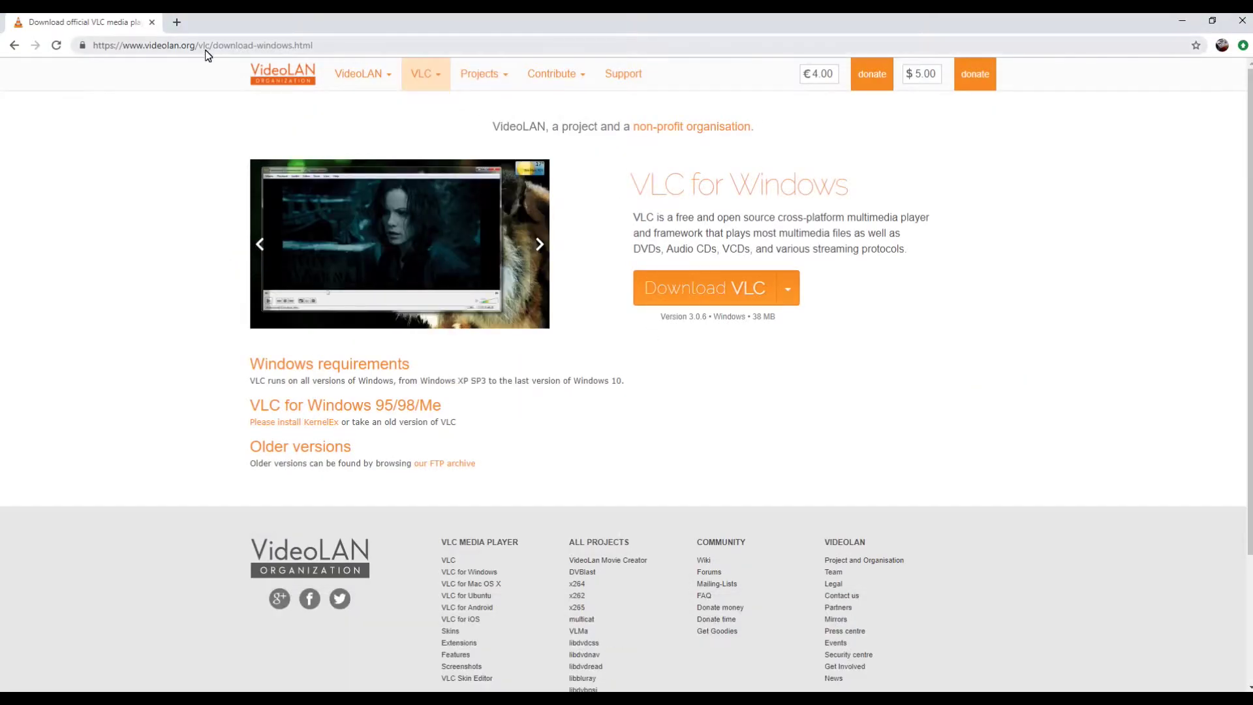
left_click(237, 47)
left_click(175, 23)
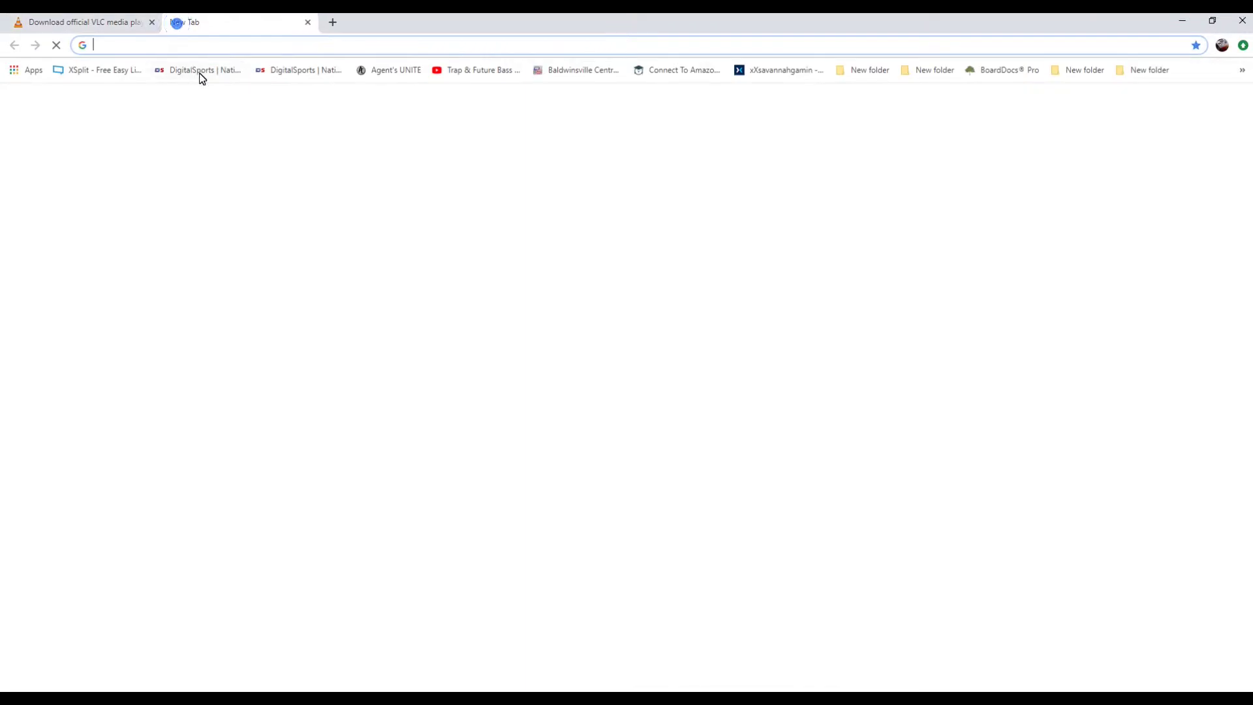
left_click(208, 47)
key("ctrl+v")
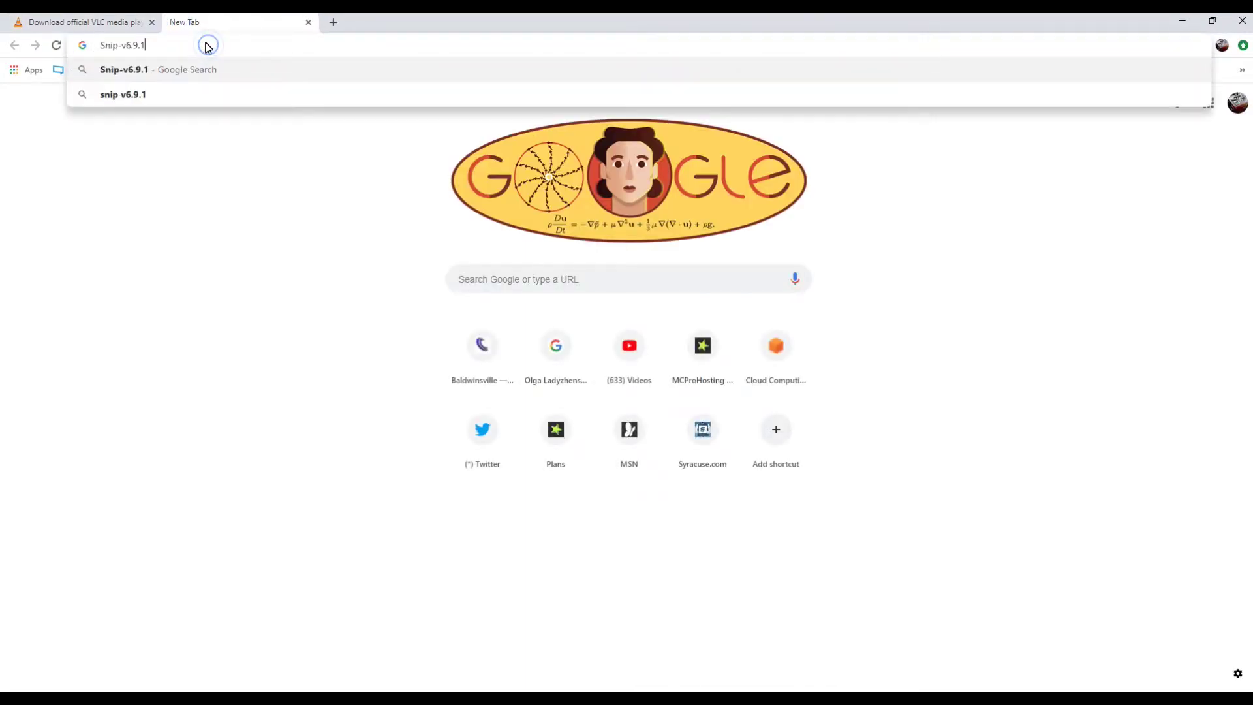
left_click(246, 79)
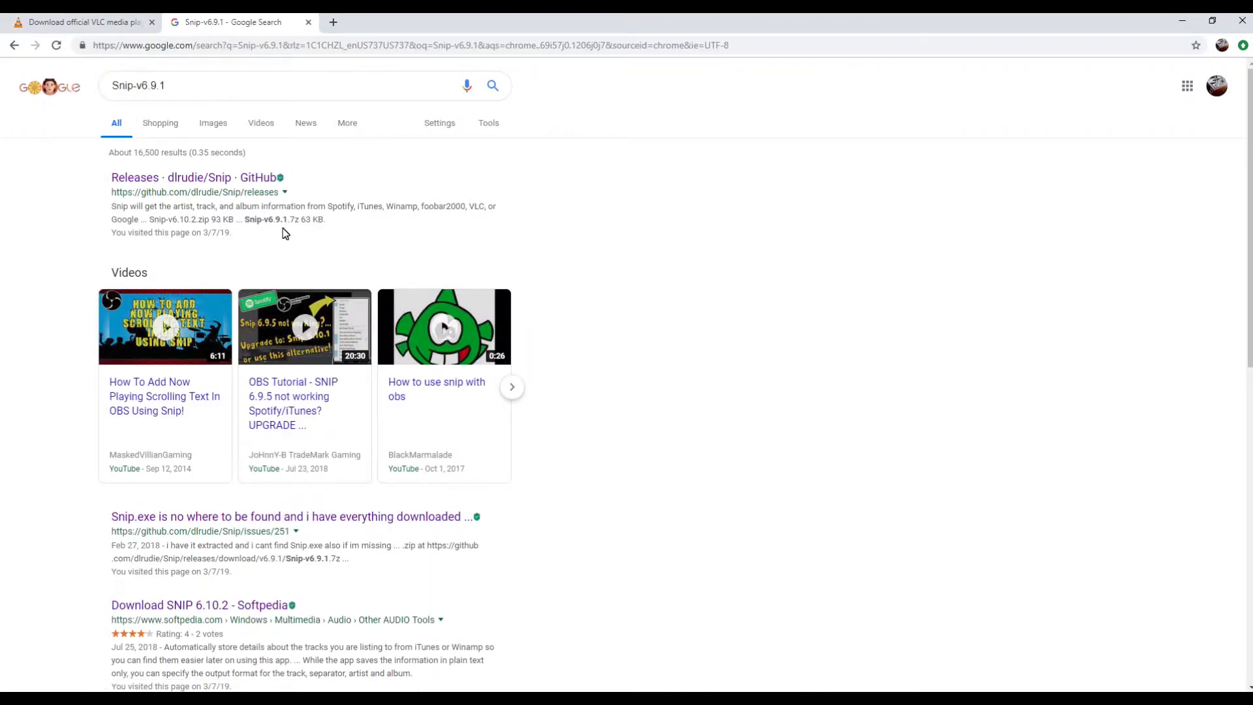
Download Snip-v6.10.2.zip from the Snip GitHub releases page and open it.
left_click(250, 177)
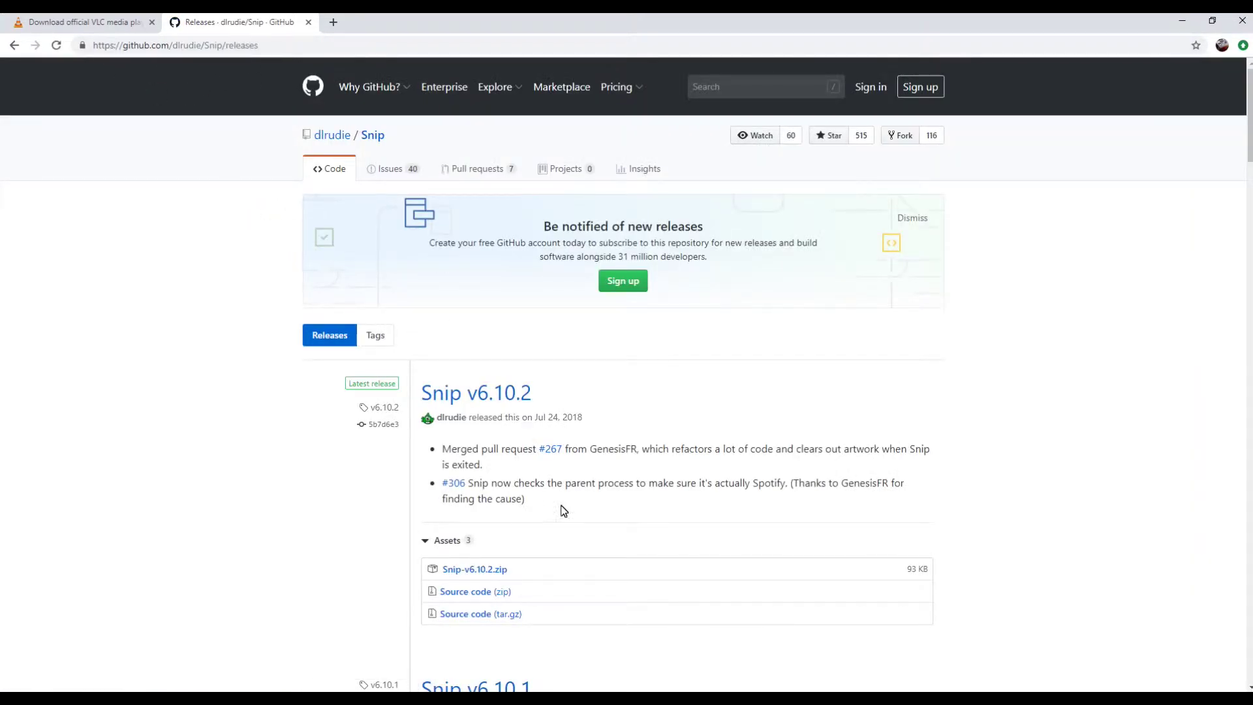
left_click(468, 569)
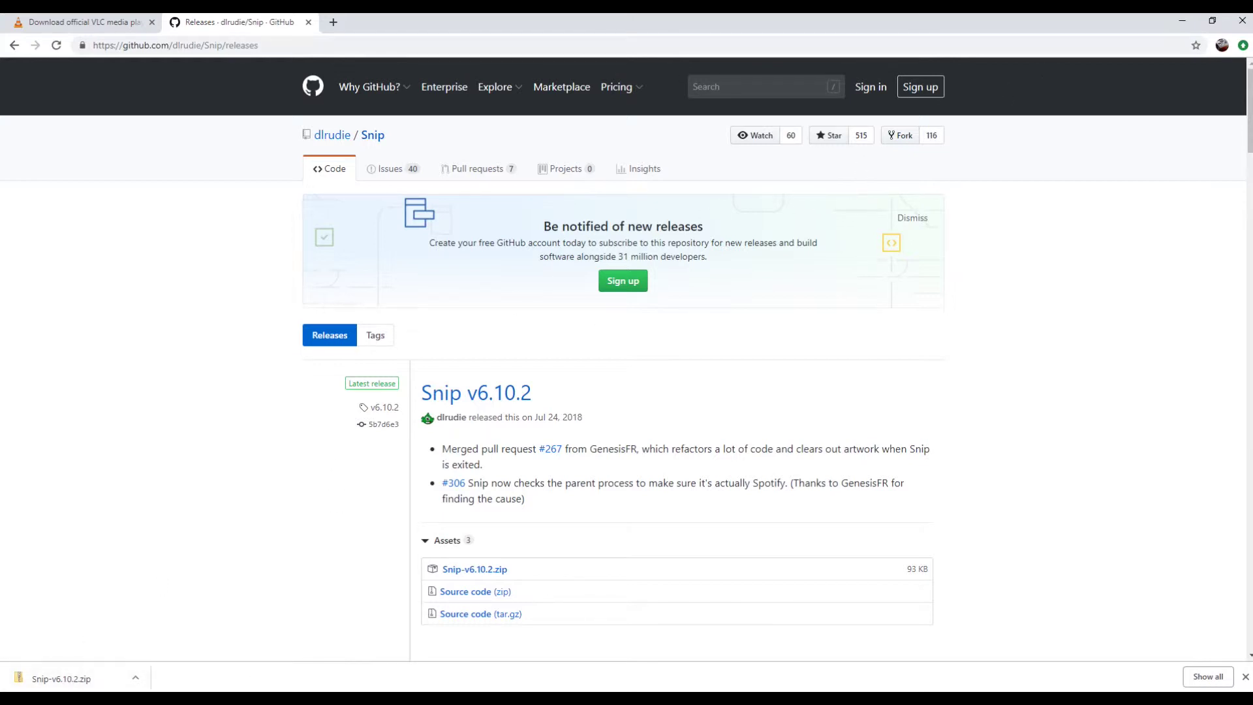
left_click(95, 681)
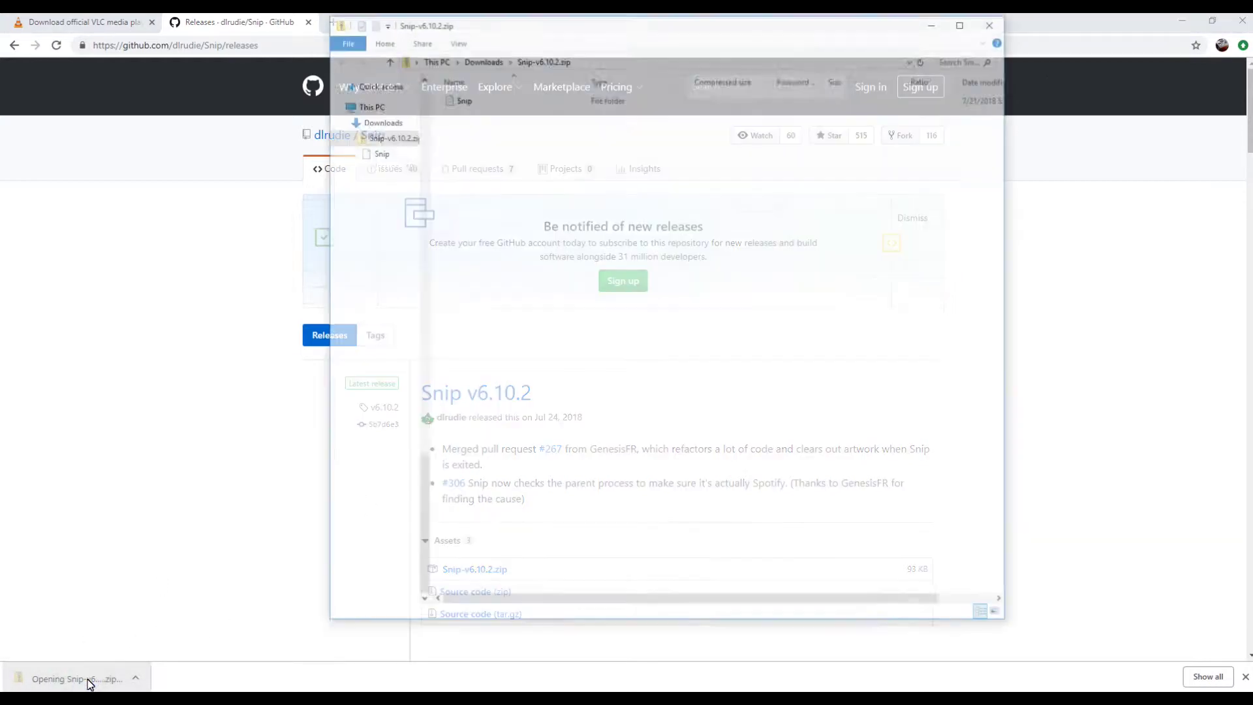
Browse the Snip folder inside the downloaded Snip-v6.10.2.zip.
left_click(1182, 21)
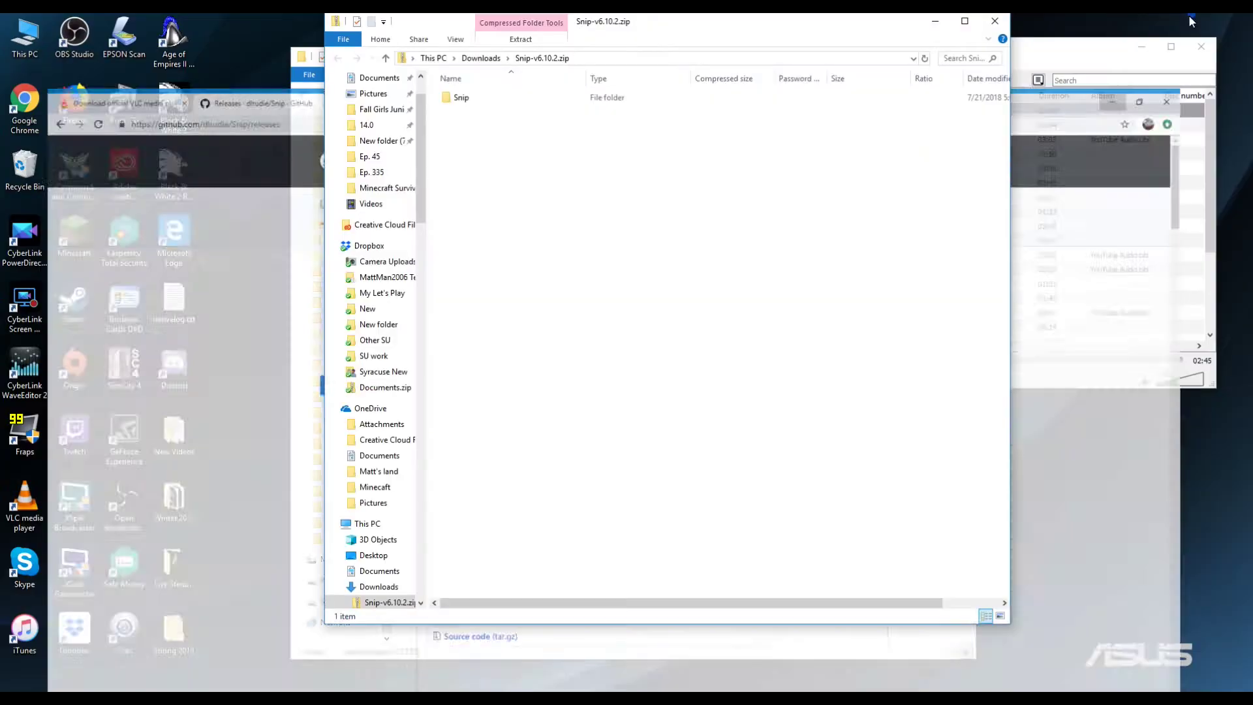
left_click_drag(864, 35, 1061, 166)
double_click(655, 231)
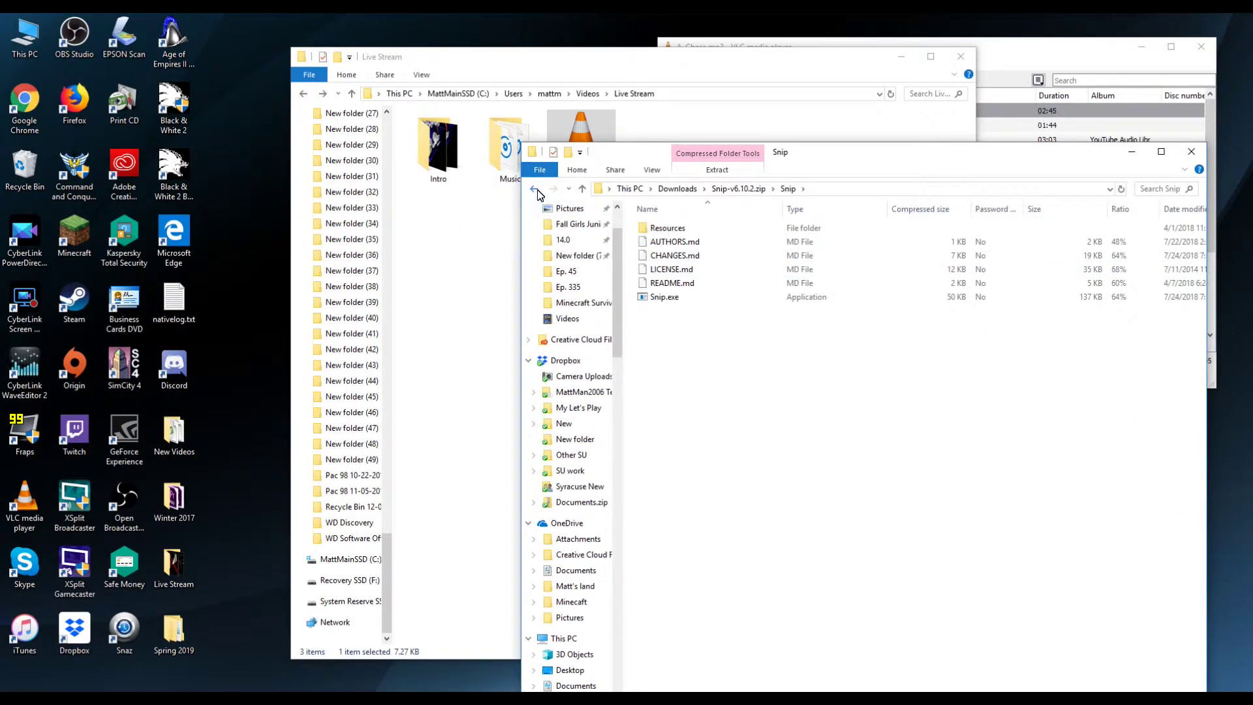
left_click(533, 188)
right_click(658, 227)
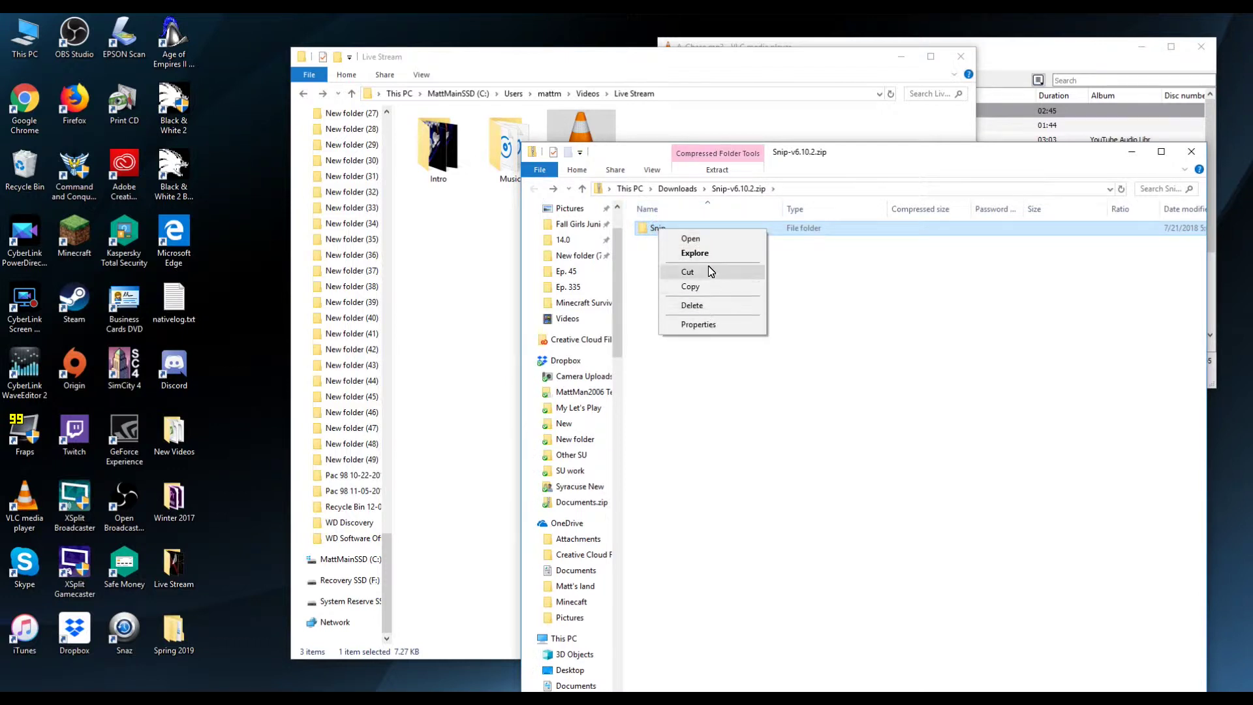
left_click(688, 239)
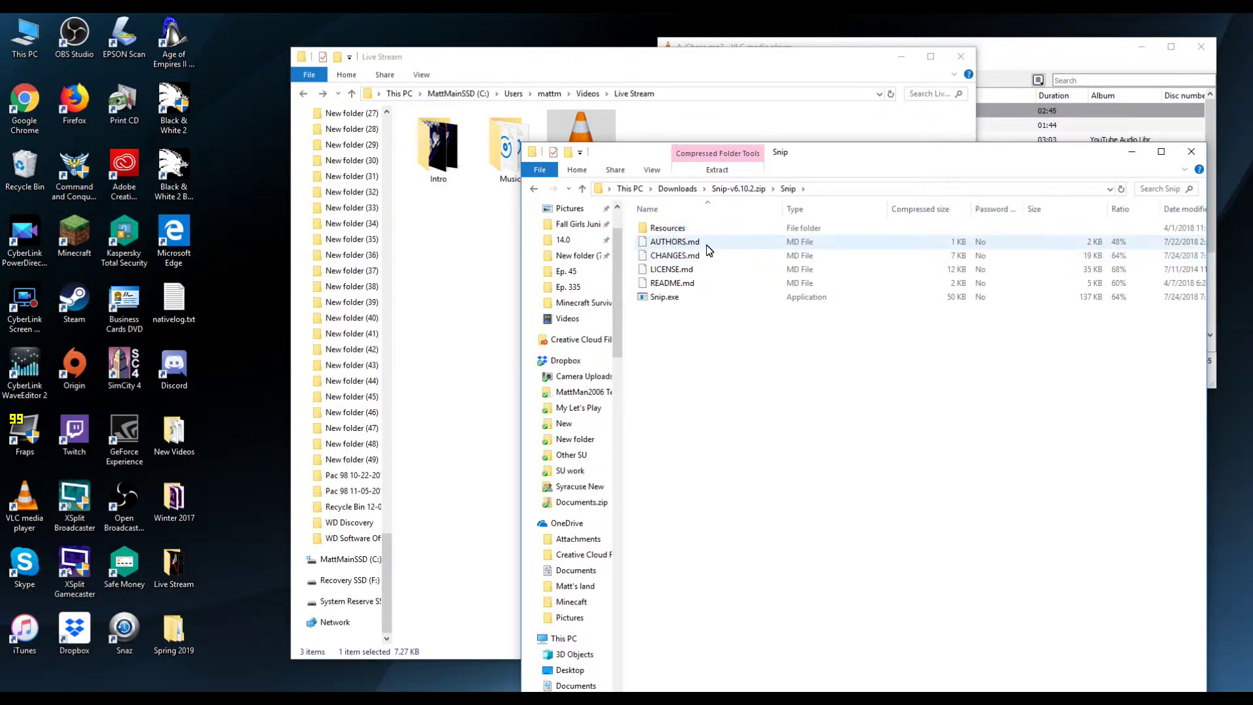
From the Downloads folder, open Snip-v6.10.2.zip in Zip Extractor, then close it.
left_click(679, 189)
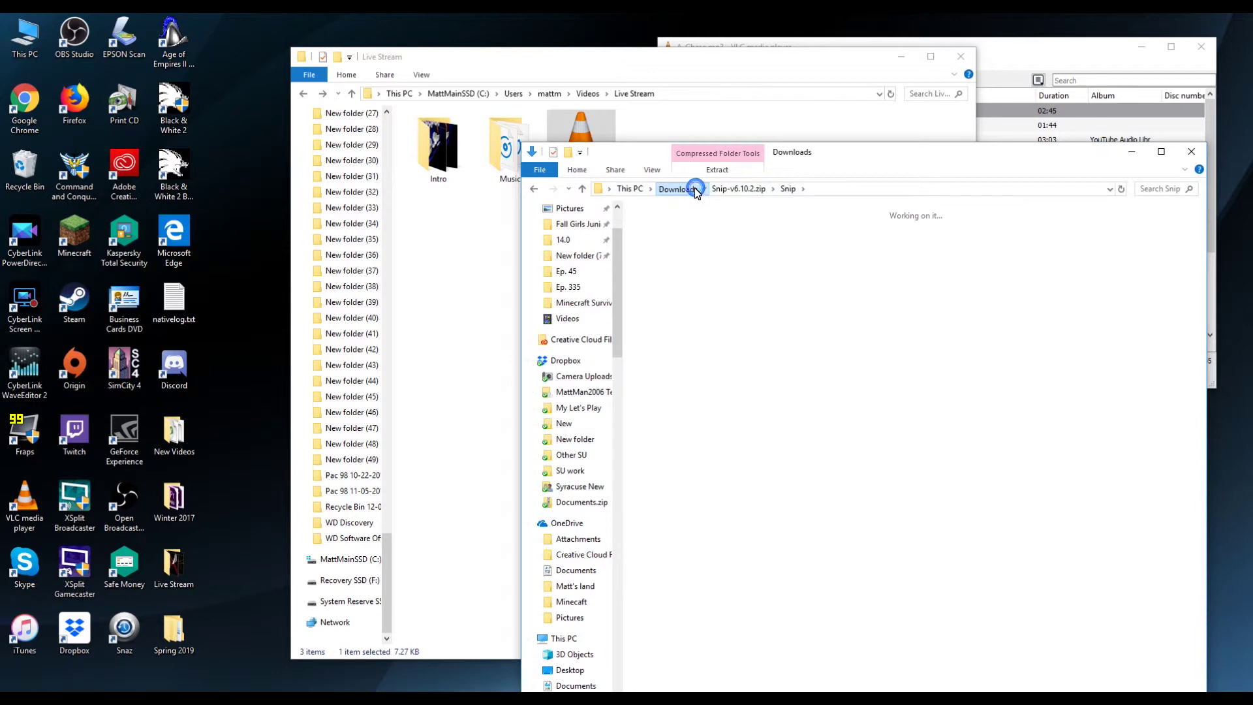
right_click(680, 261)
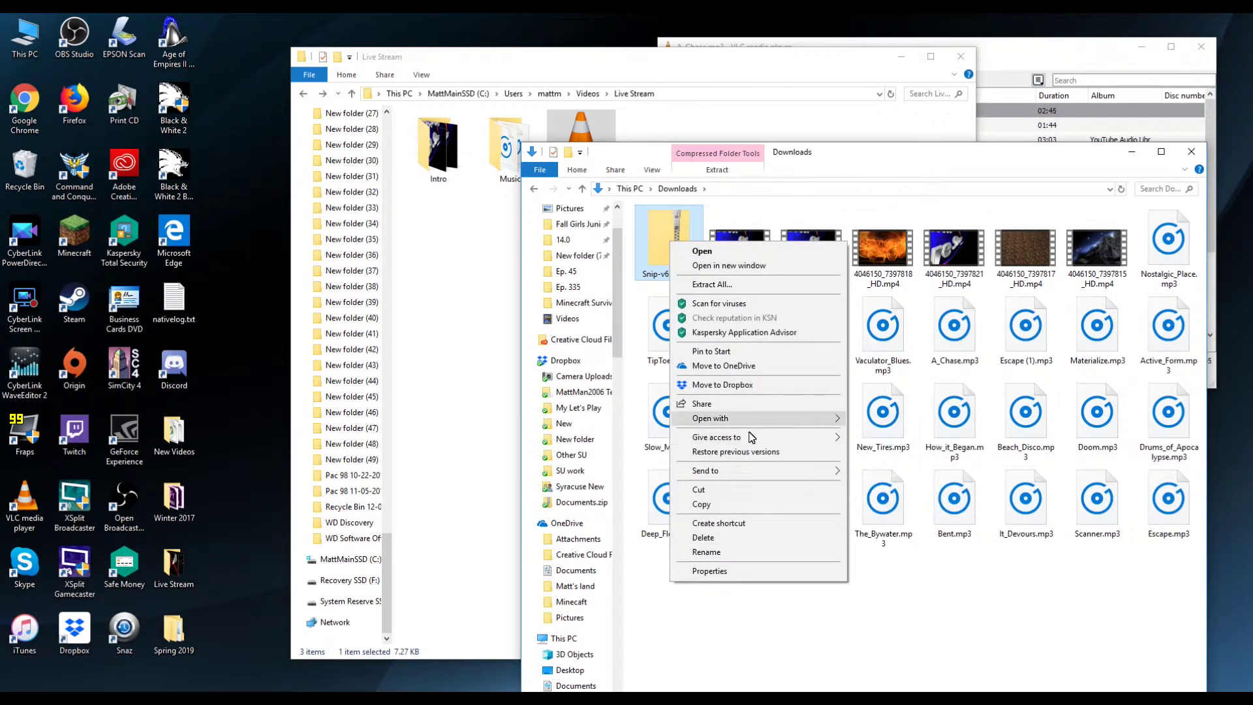
mouse_move(770, 419)
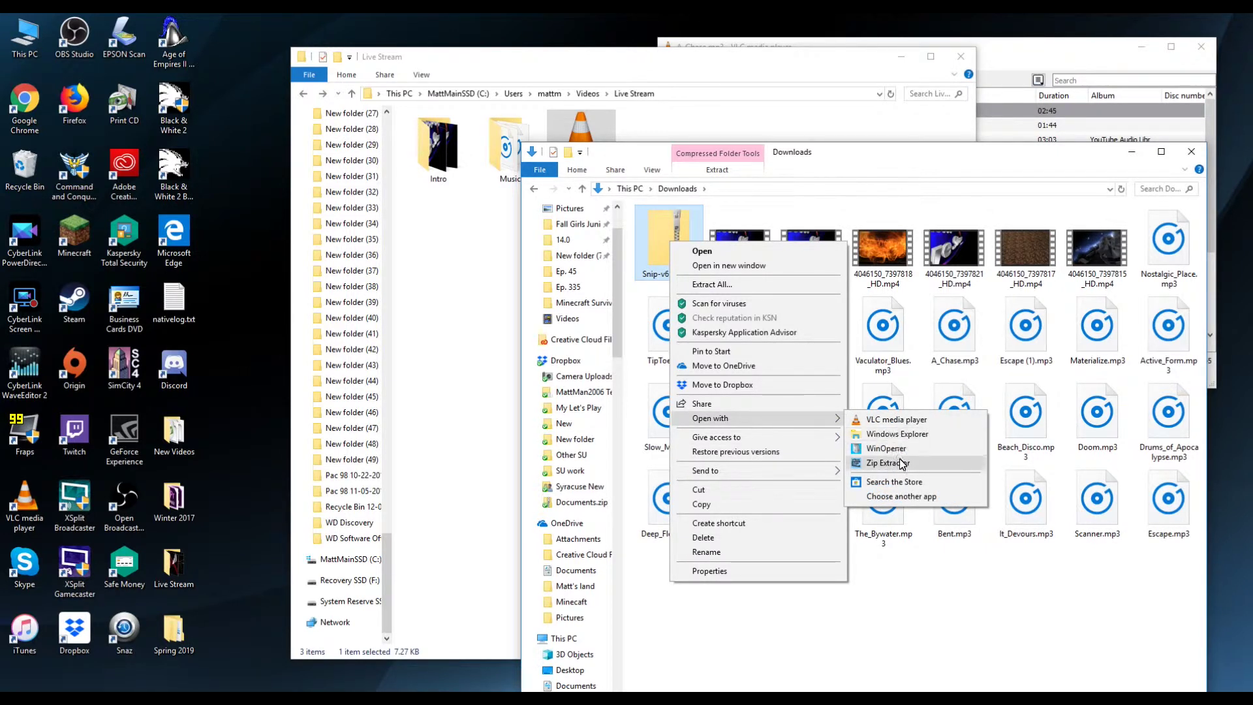
left_click(902, 464)
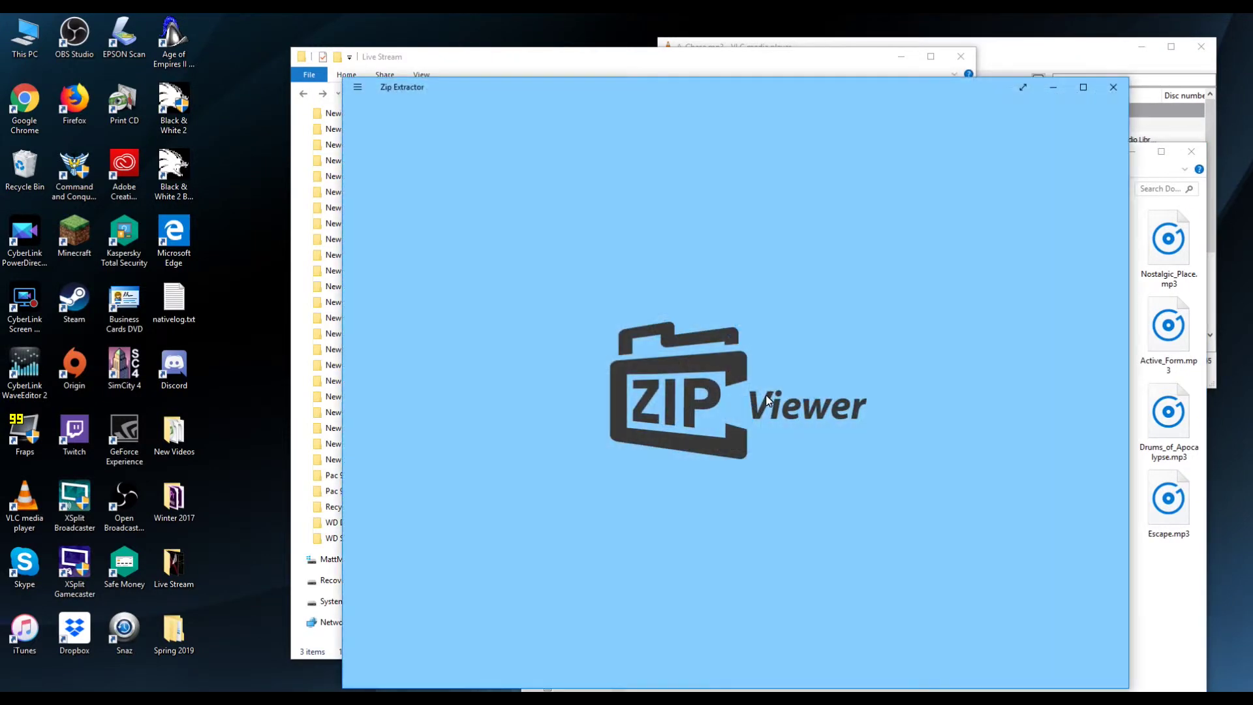
left_click(1113, 86)
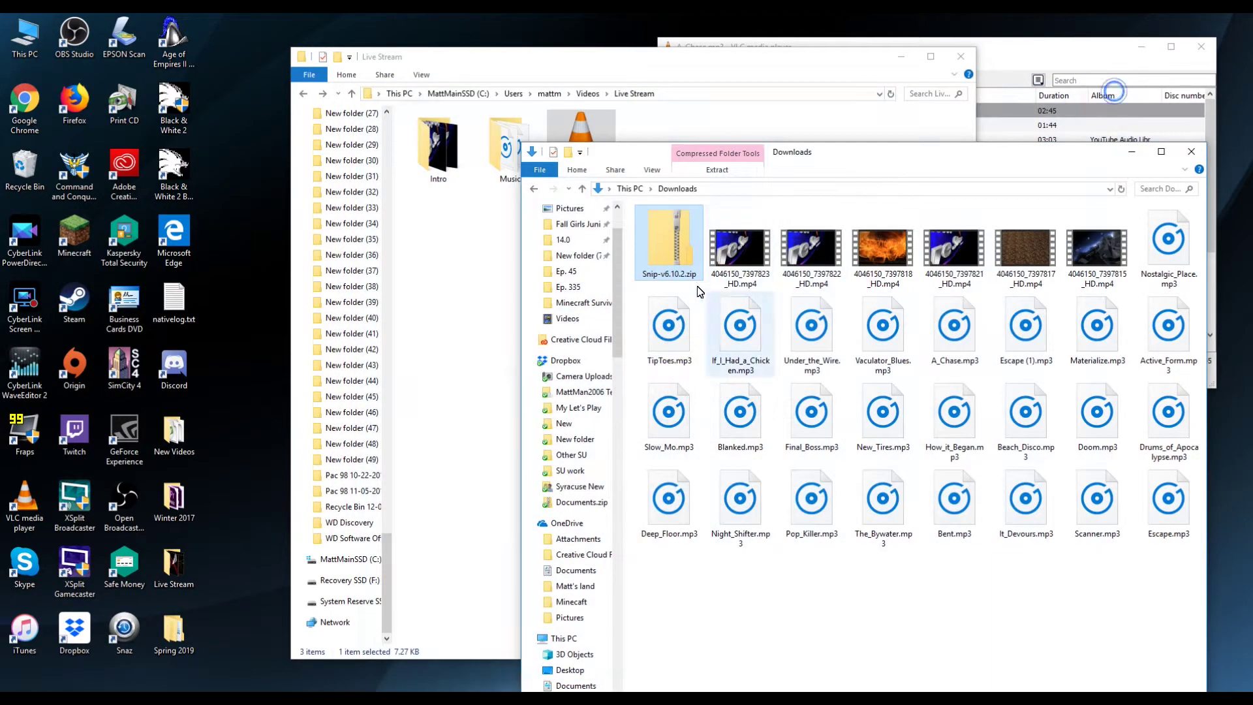
Extract all of Snip-v6.10.2.zip into the Videos > Live Stream folder.
right_click(670, 254)
left_click(730, 293)
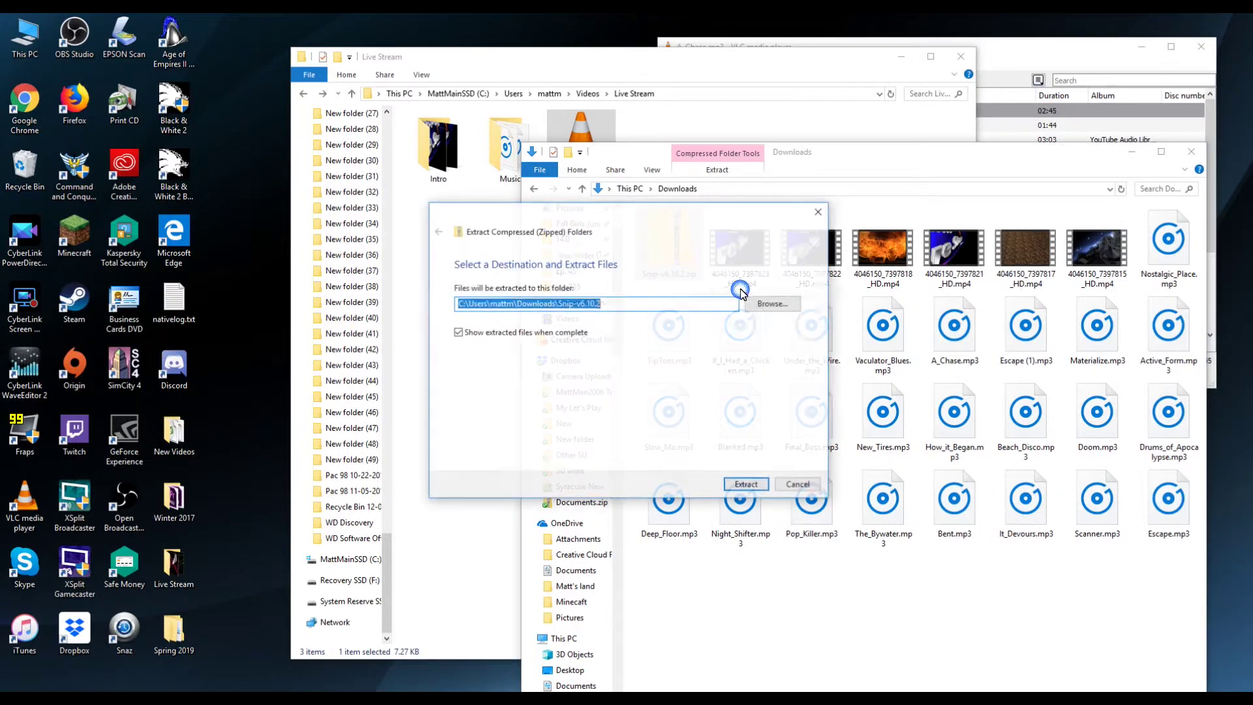
left_click(780, 304)
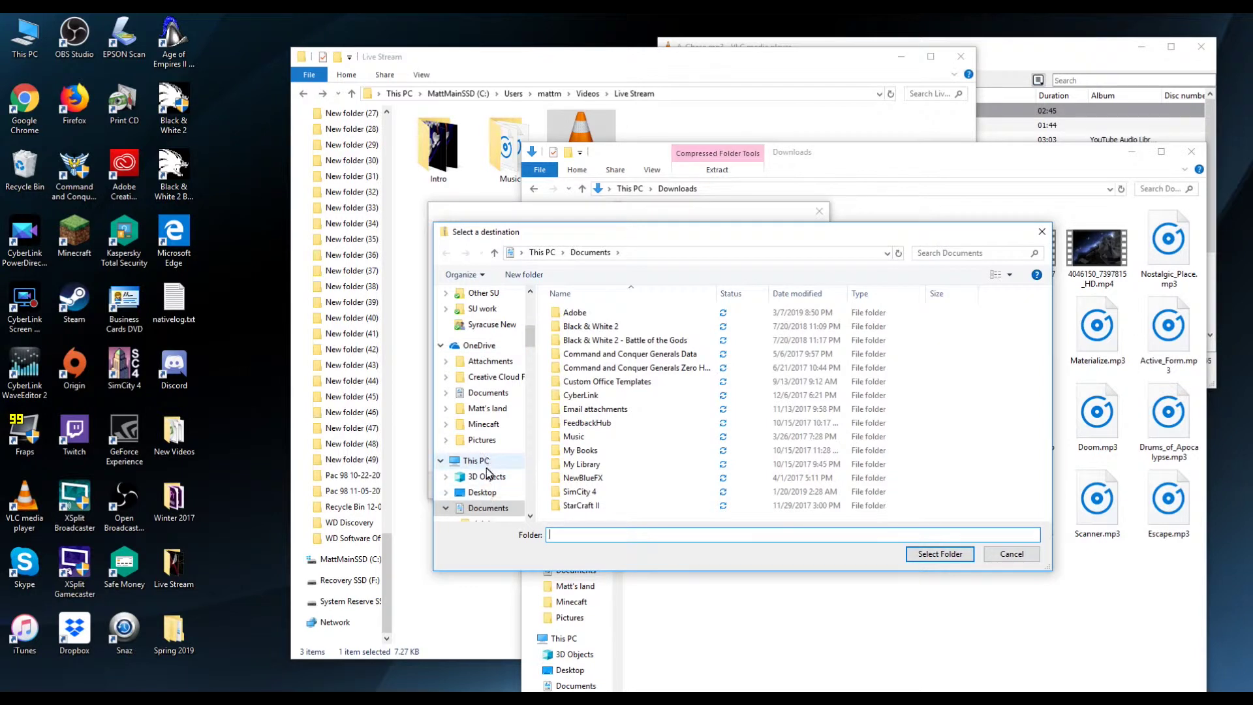
left_click_drag(529, 334, 529, 362)
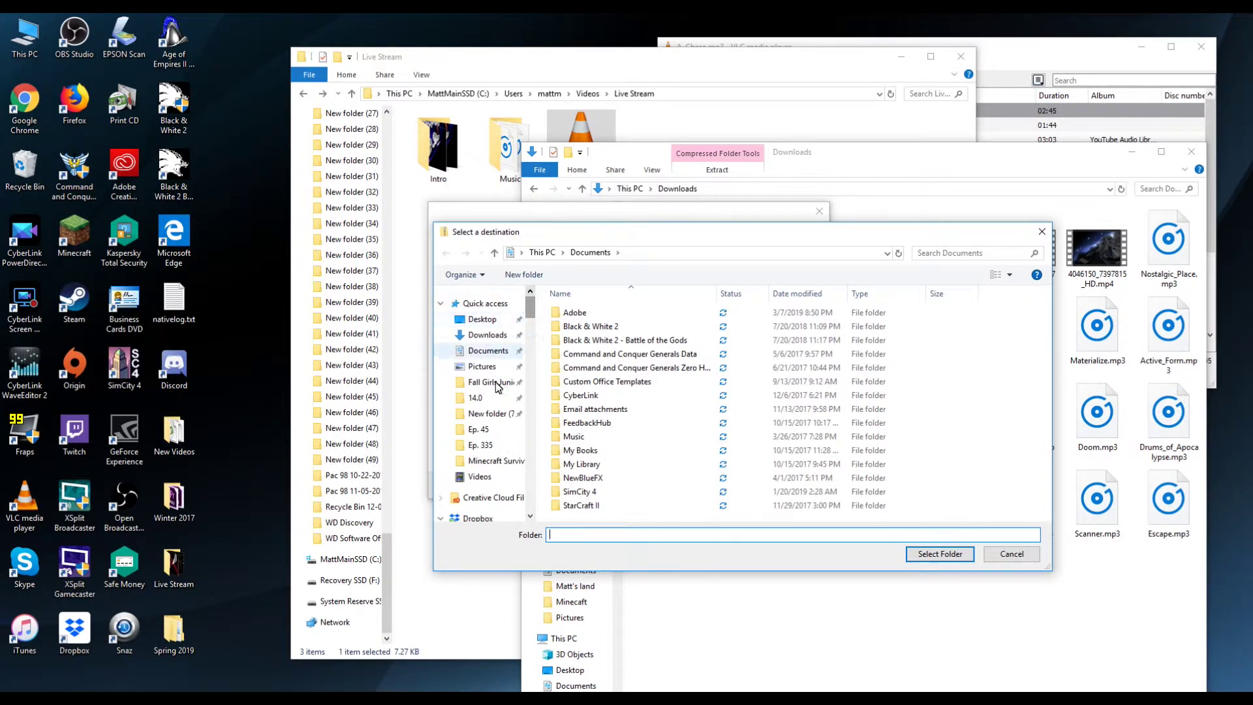
left_click(478, 480)
double_click(726, 326)
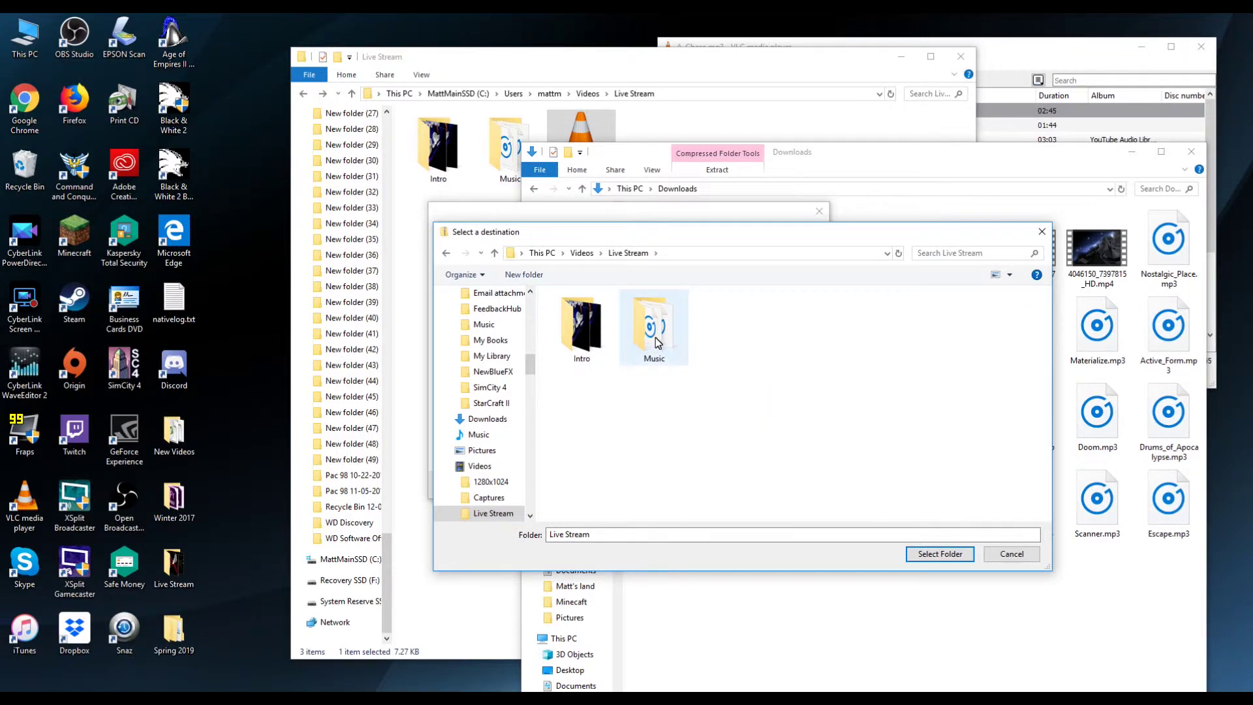
left_click(789, 385)
left_click(943, 553)
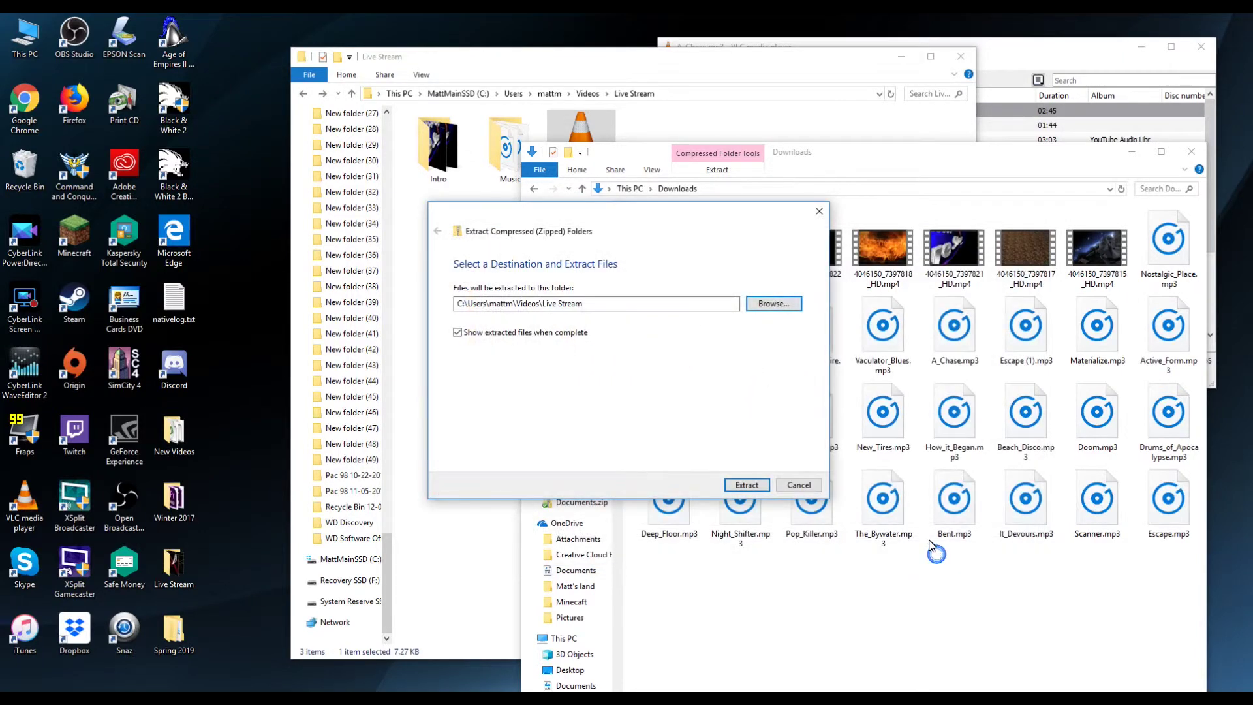
left_click(746, 484)
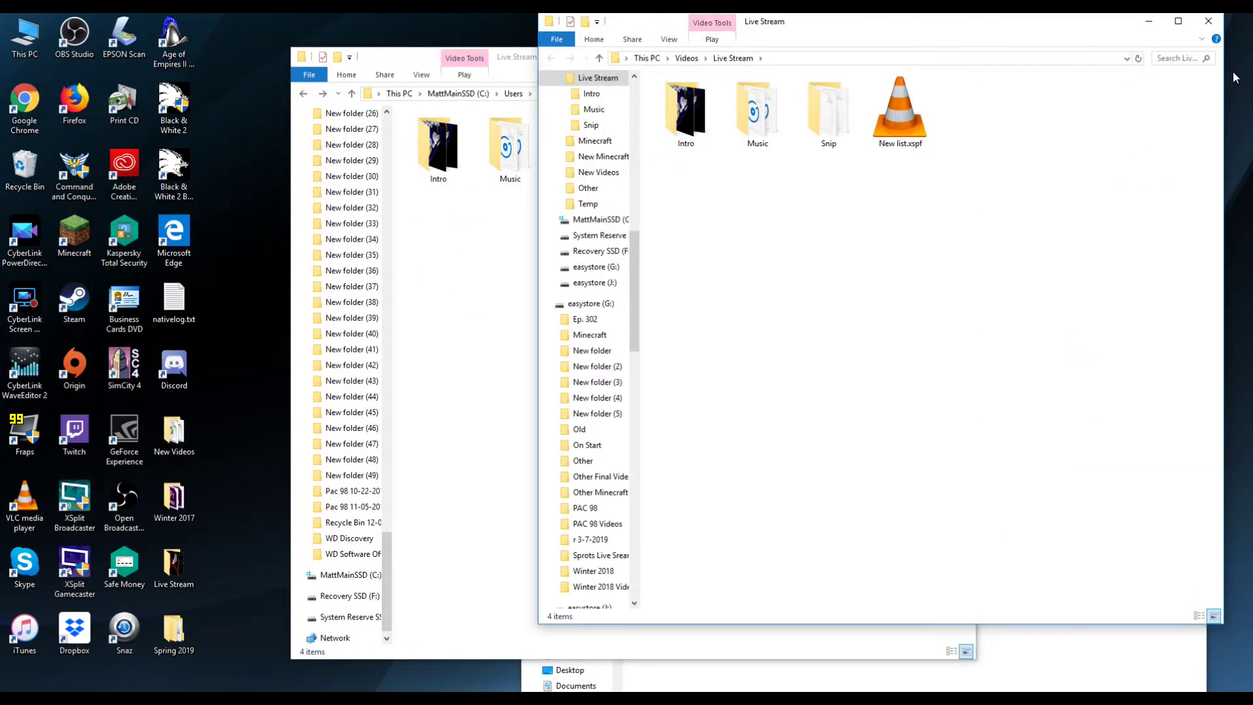
Open the extracted Snip folder and launch Snip.exe.
double_click(827, 111)
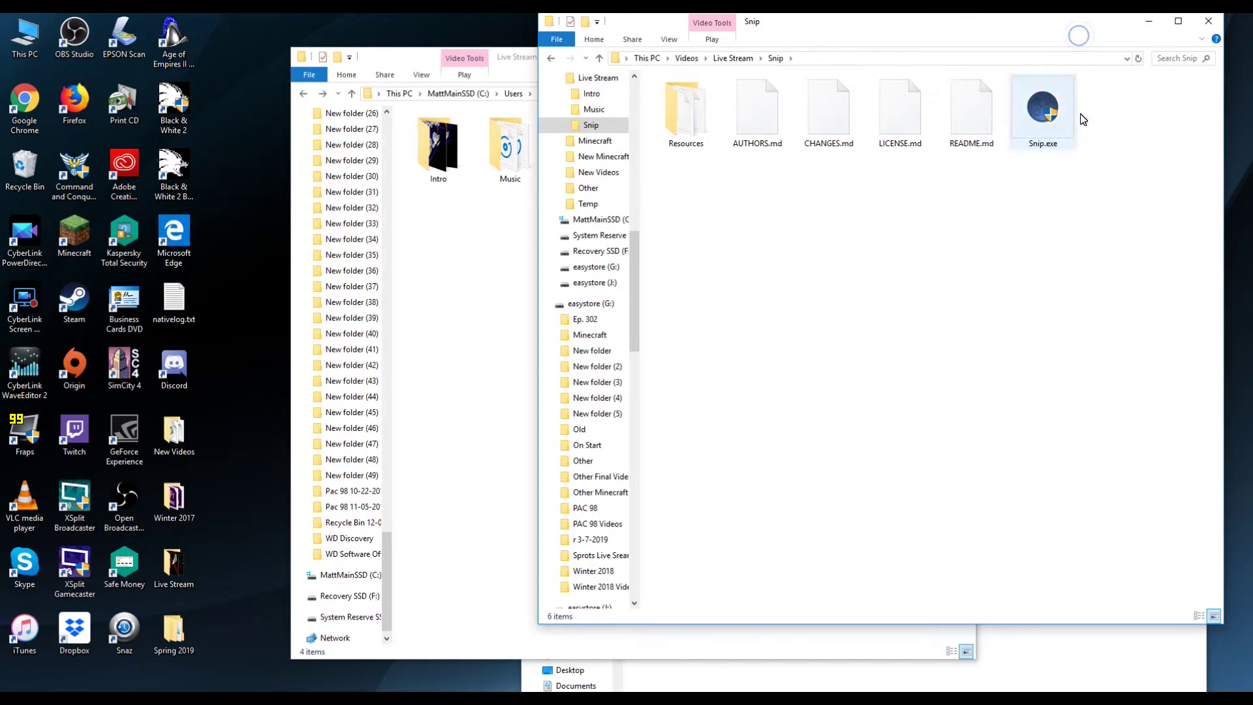
double_click(1045, 124)
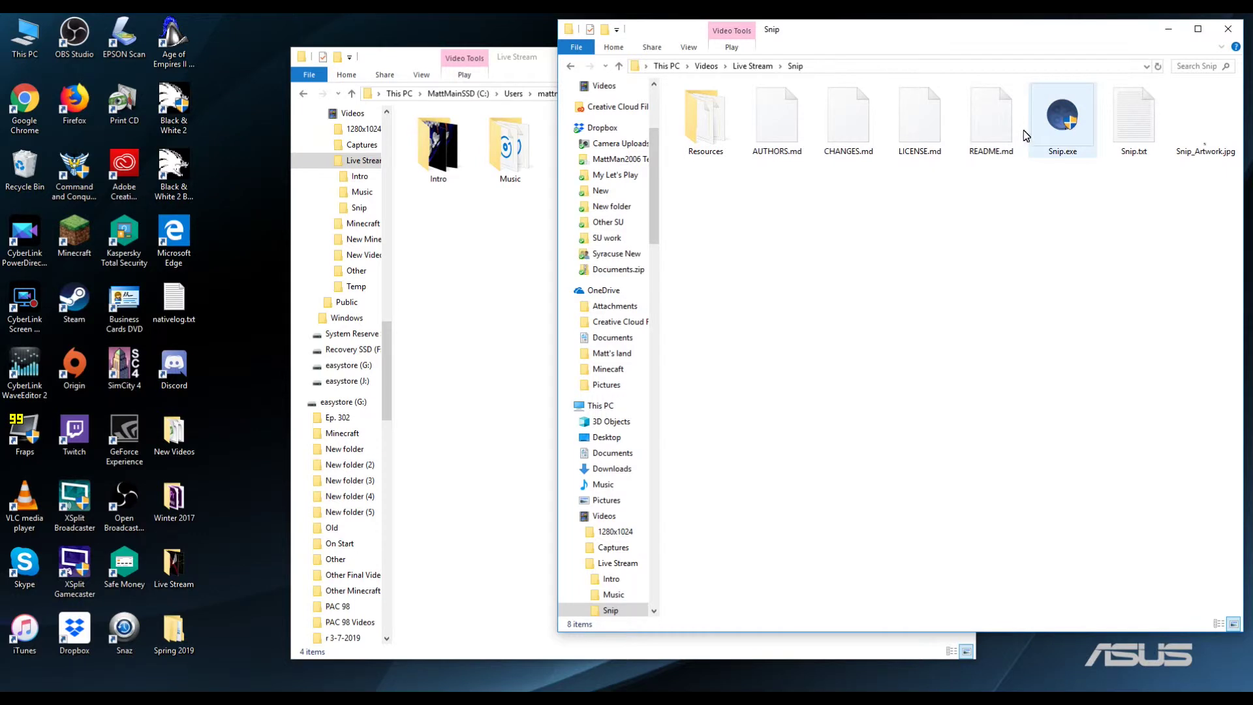
mouse_move(1051, 124)
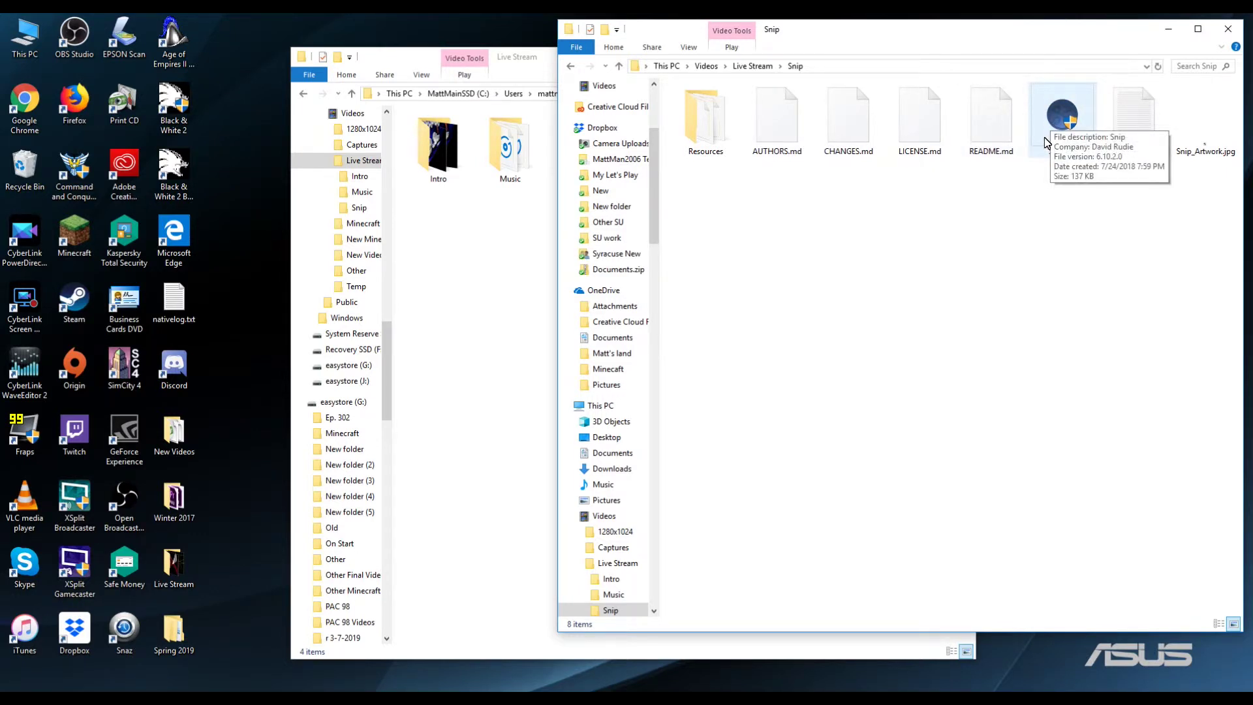
Return via Videos > Live Stream and reopen the Snip folder.
left_click_drag(1001, 34, 943, 30)
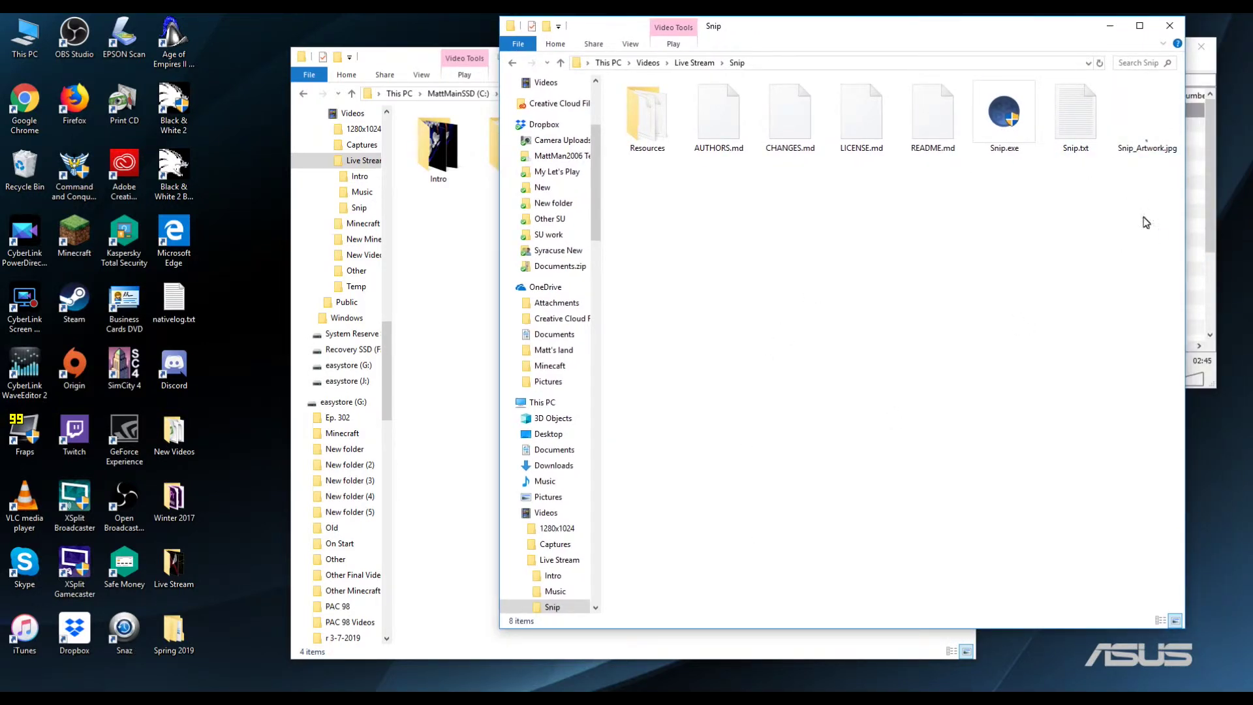
left_click(648, 63)
double_click(790, 148)
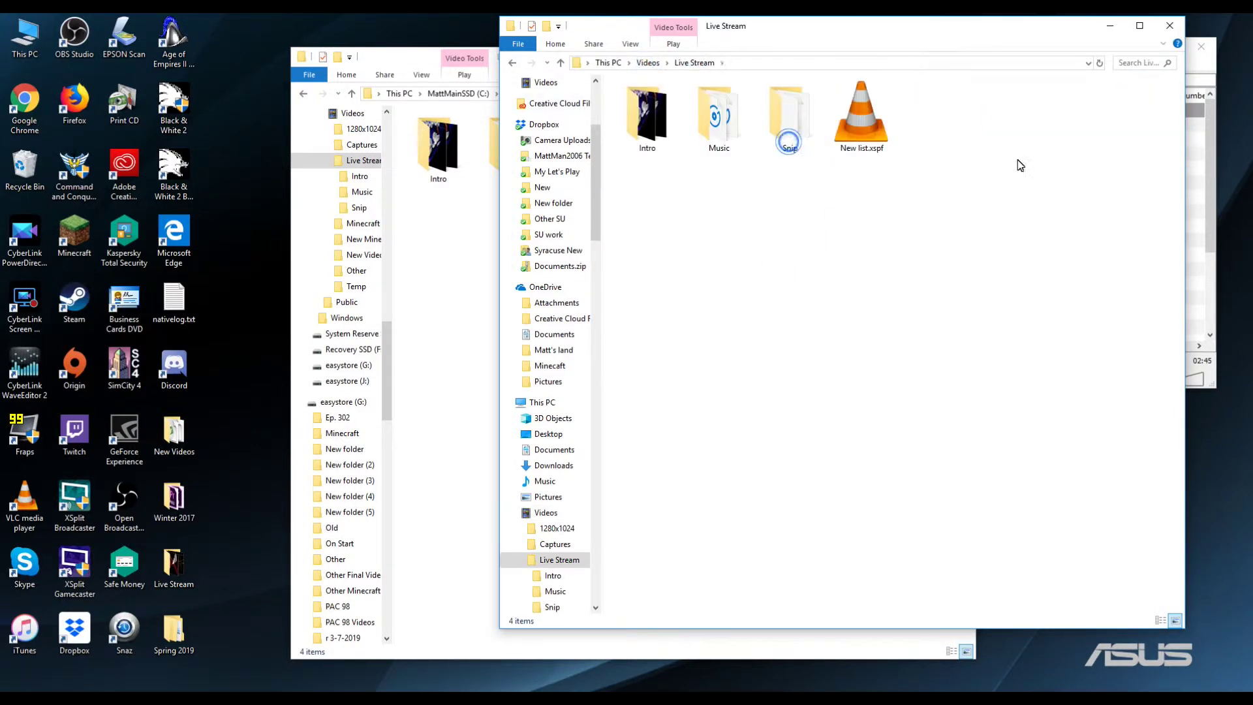
double_click(788, 118)
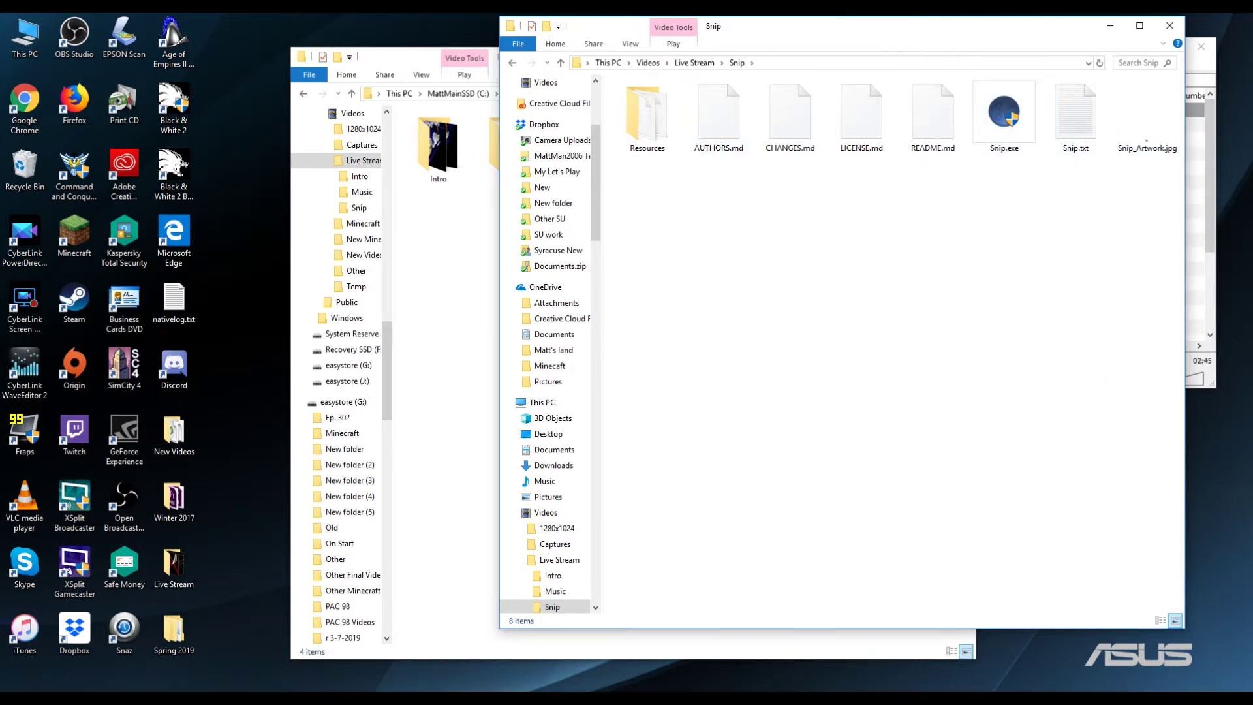
Set Snip, from its system tray icon, to read the current track from VLC.
left_click(1110, 691)
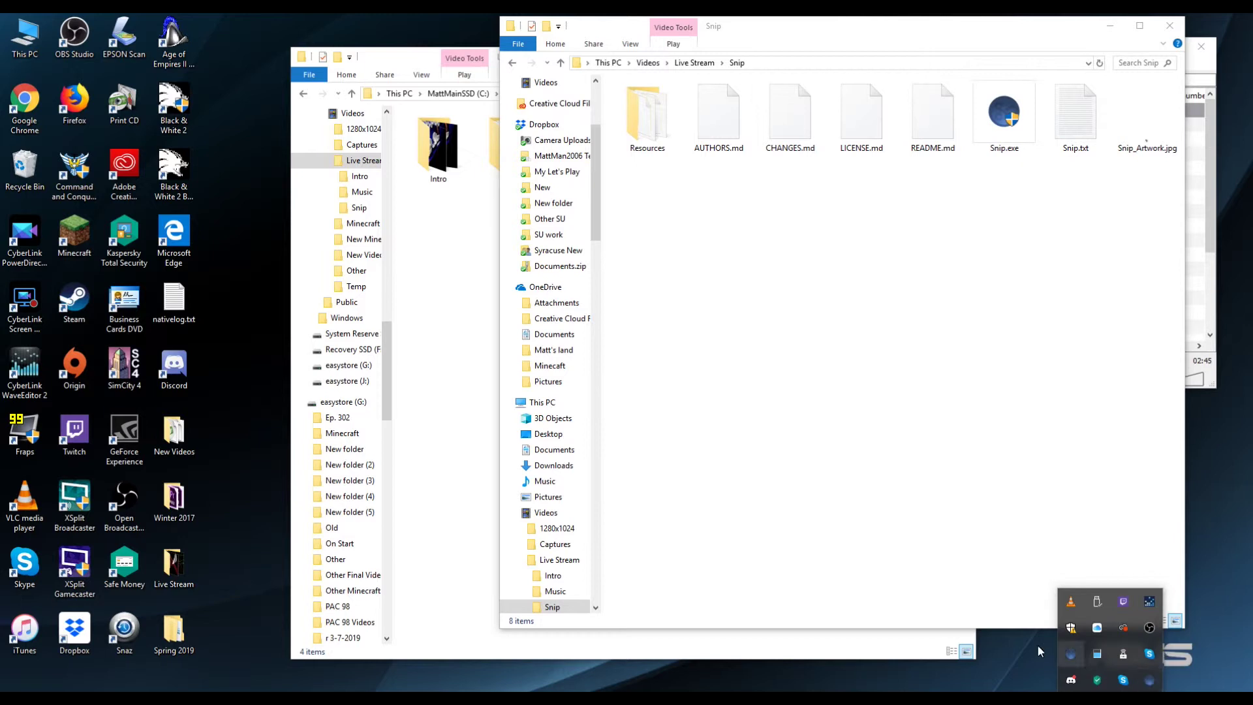
right_click(1074, 654)
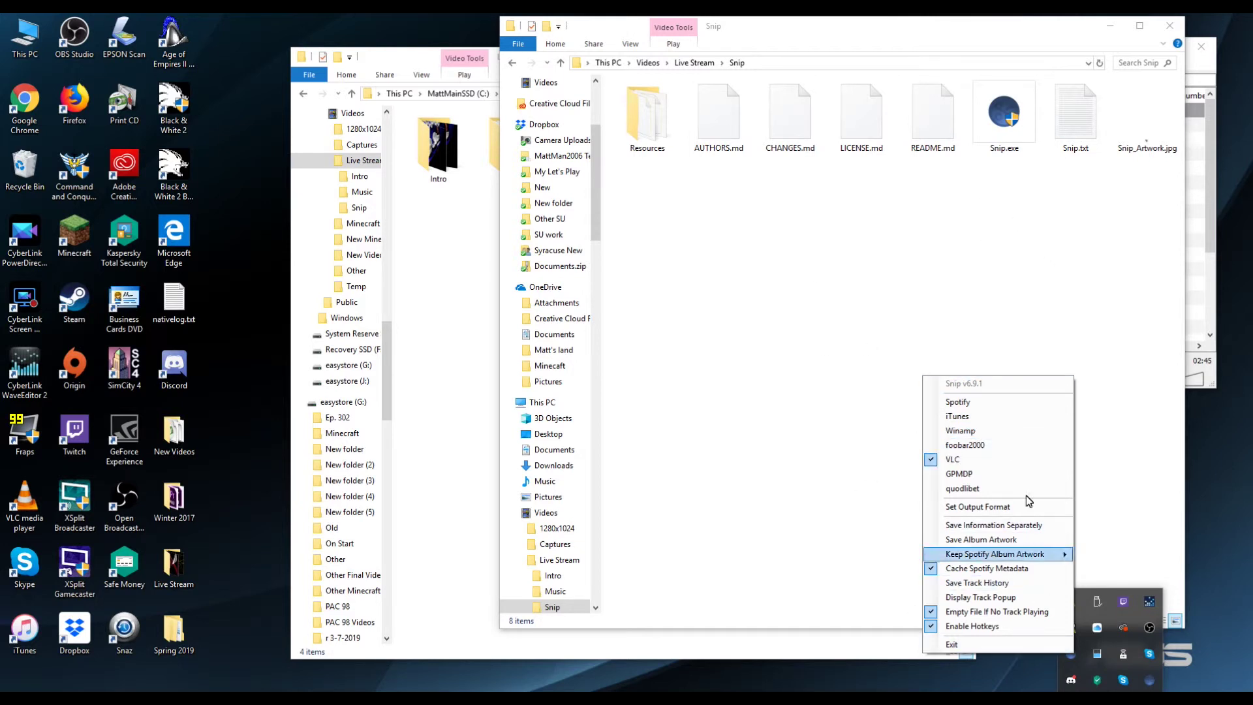
left_click(819, 288)
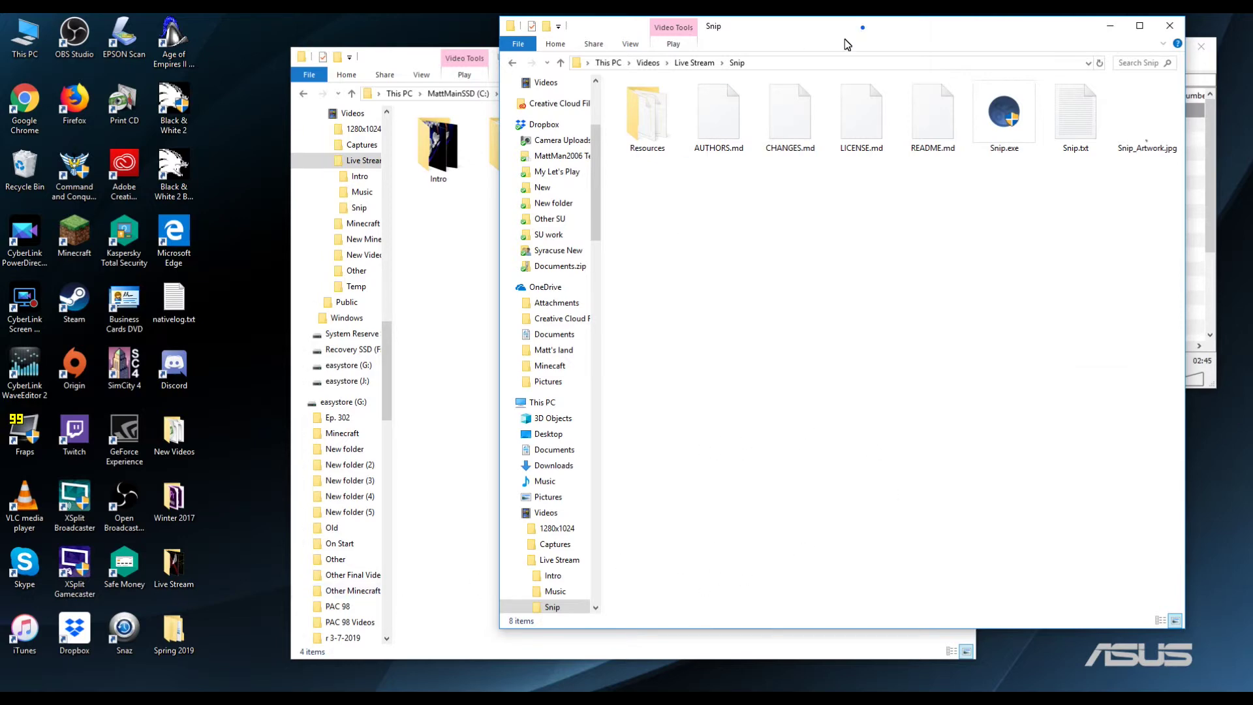
Rearrange the folder windows and bring the VLC playlist window to the front.
left_click_drag(861, 27, 636, 157)
left_click_drag(794, 60, 737, 43)
left_click(1085, 56)
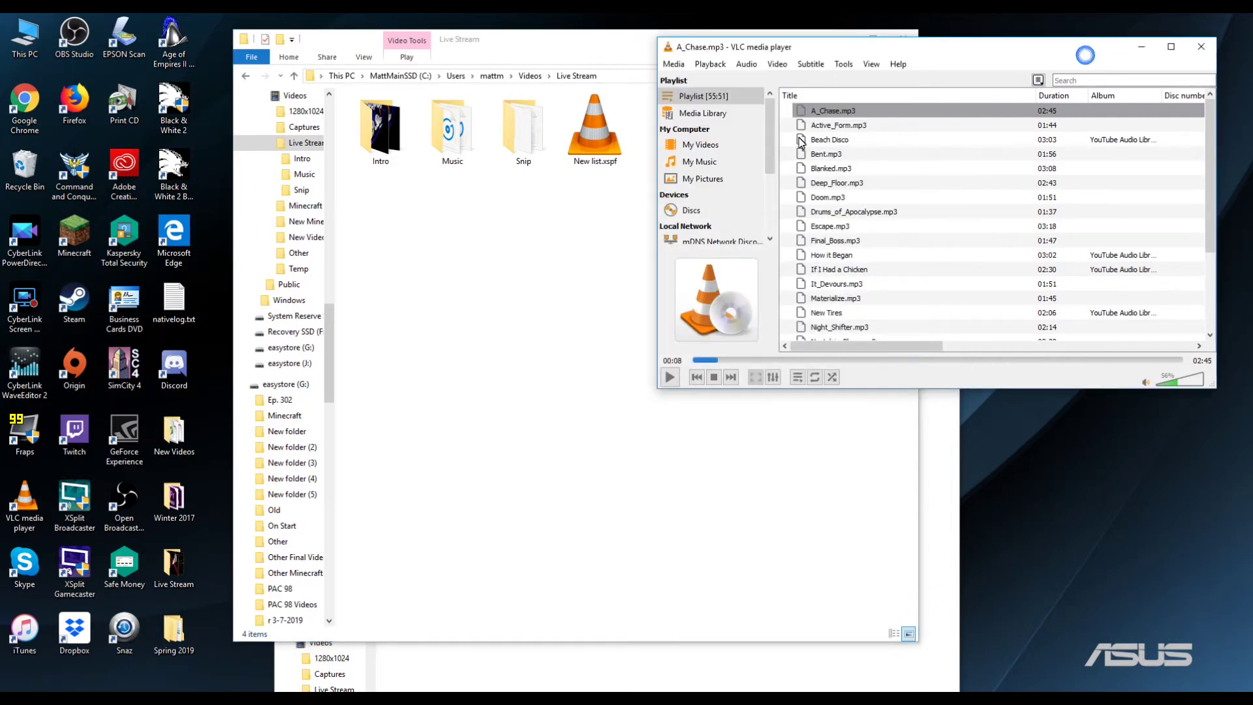